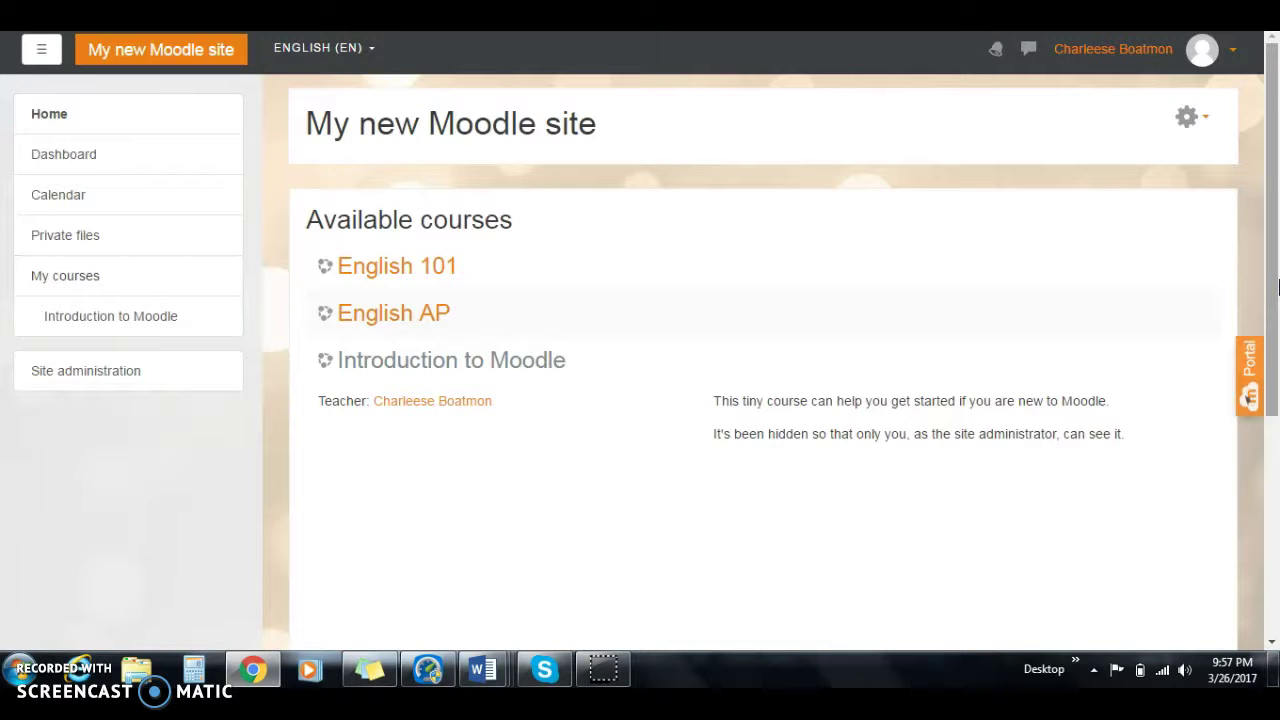
Step: Turn on editing for the site home page and start adding a new course
mouse_move(1275, 283)
mouse_down()
mouse_move(1275, 415)
mouse_move(1275, 287)
mouse_up()
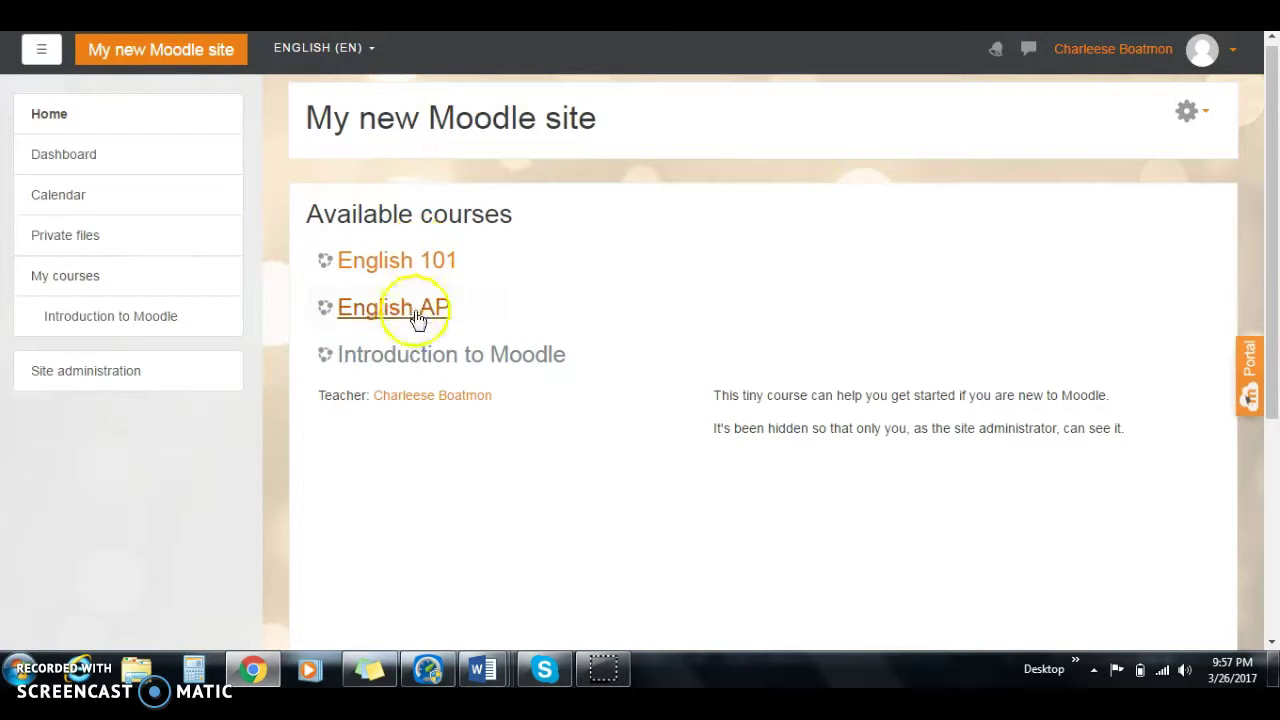
click(1186, 112)
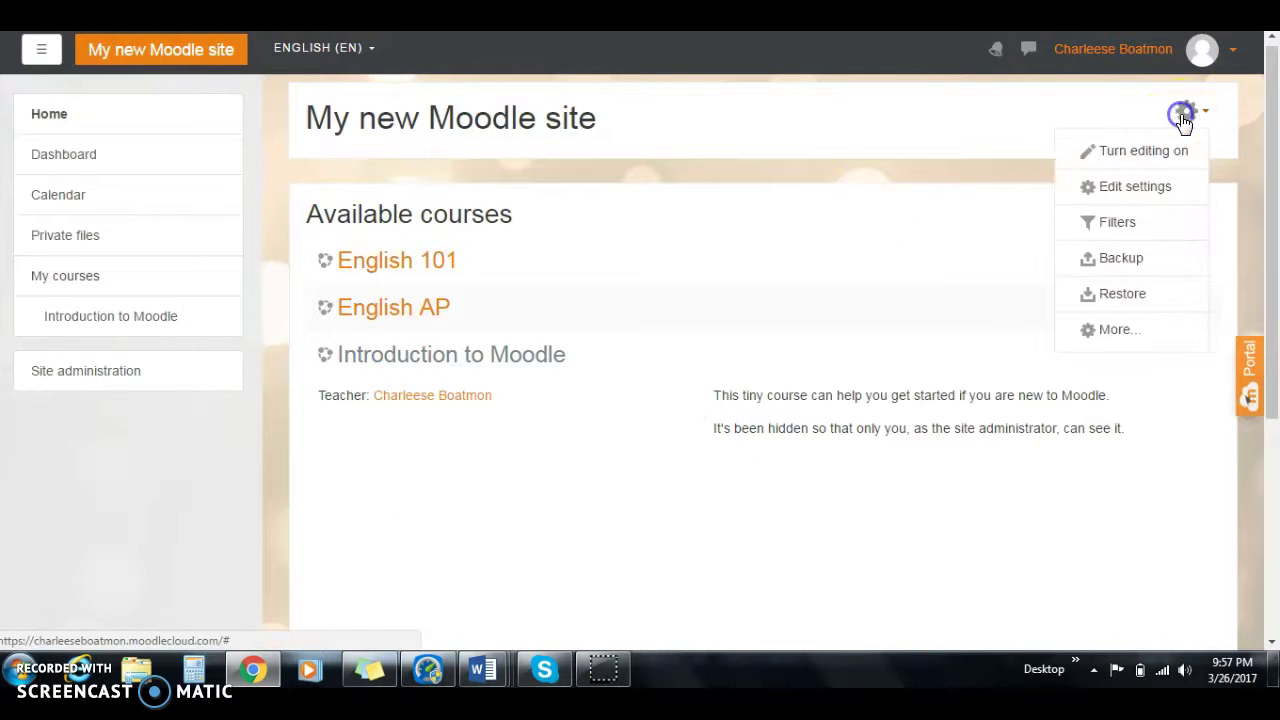
click(1152, 150)
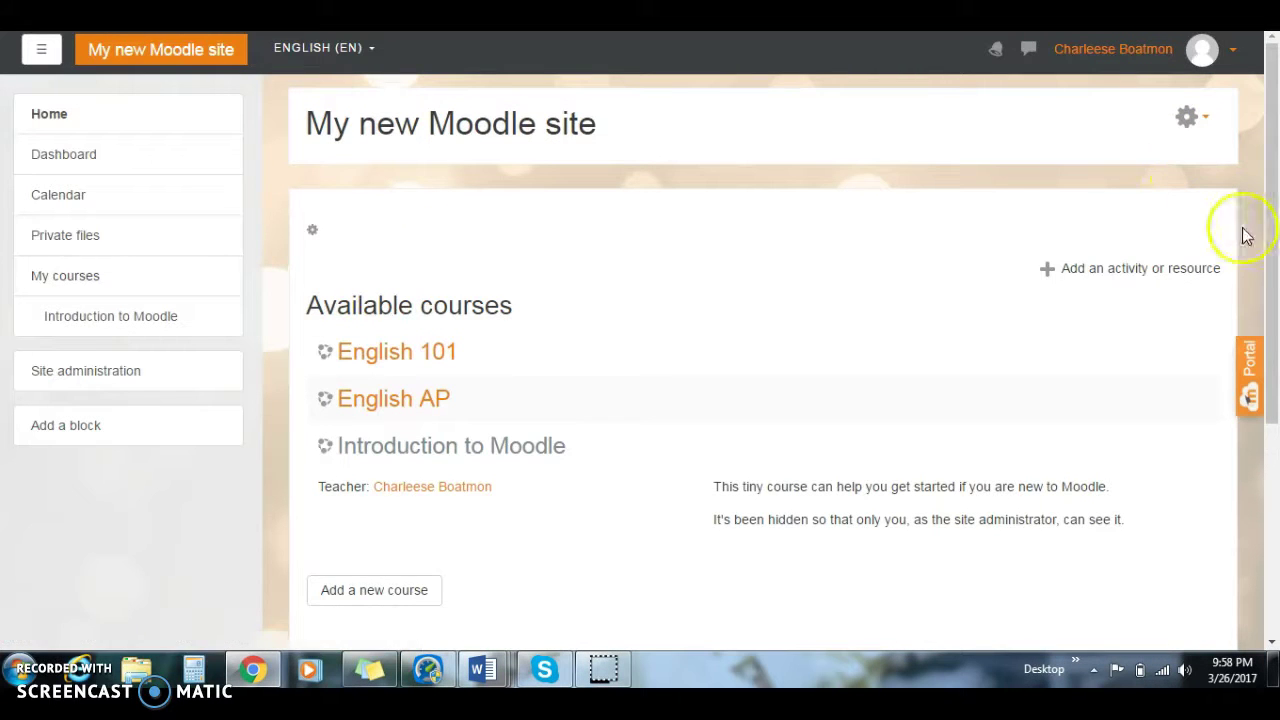
drag(1275, 215, 1276, 323)
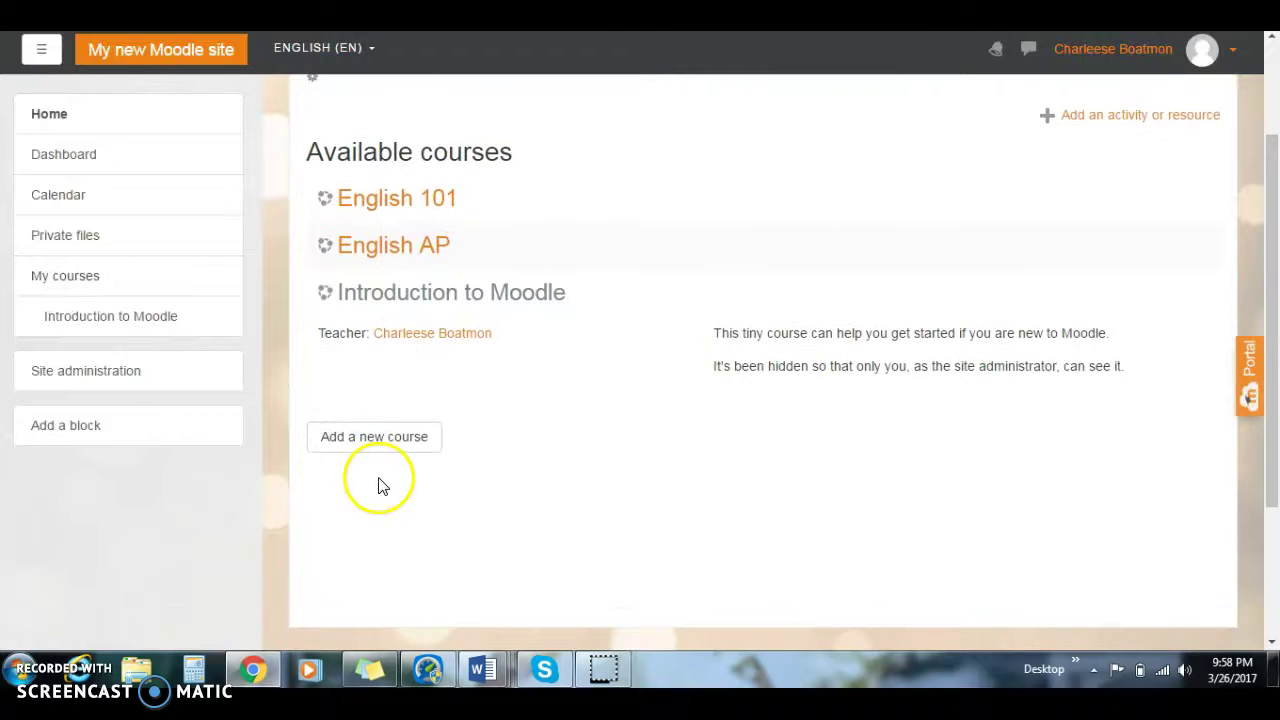
click(377, 442)
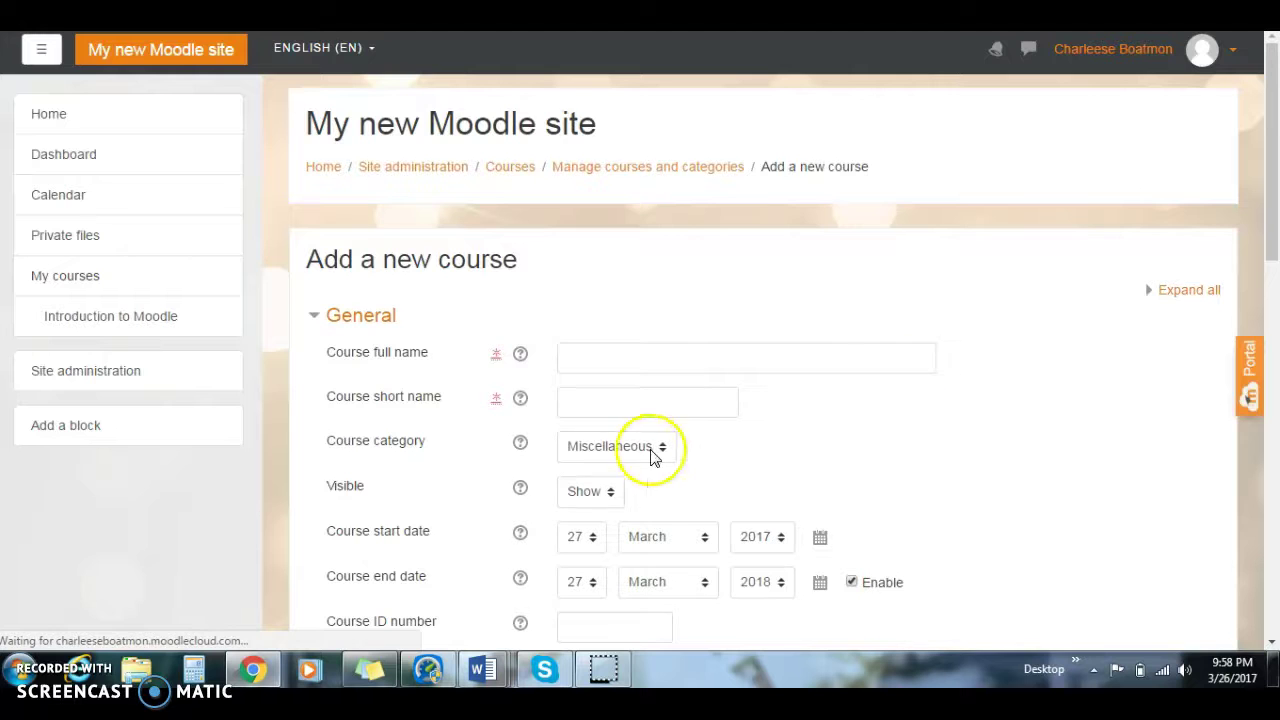
Step: Enter English 102 as the new course's full name and ENGL 102 as its short name
drag(1276, 258, 1276, 552)
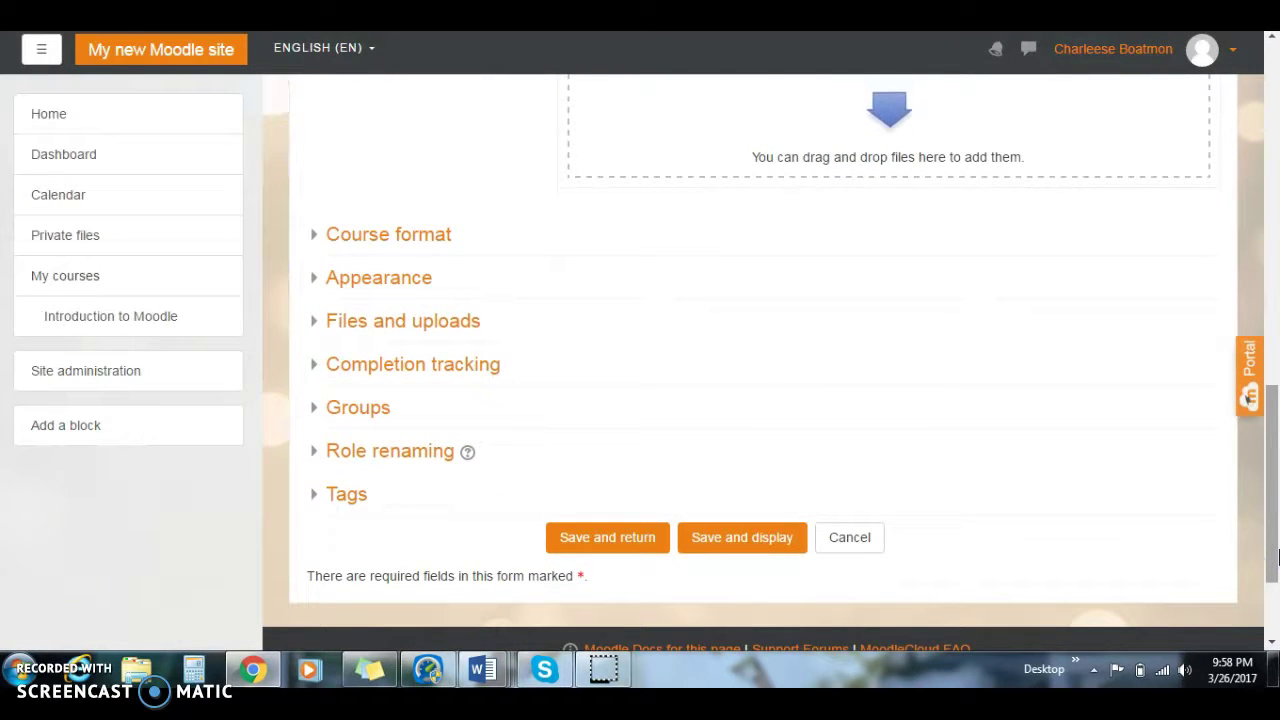
drag(1276, 555, 1276, 245)
click(734, 252)
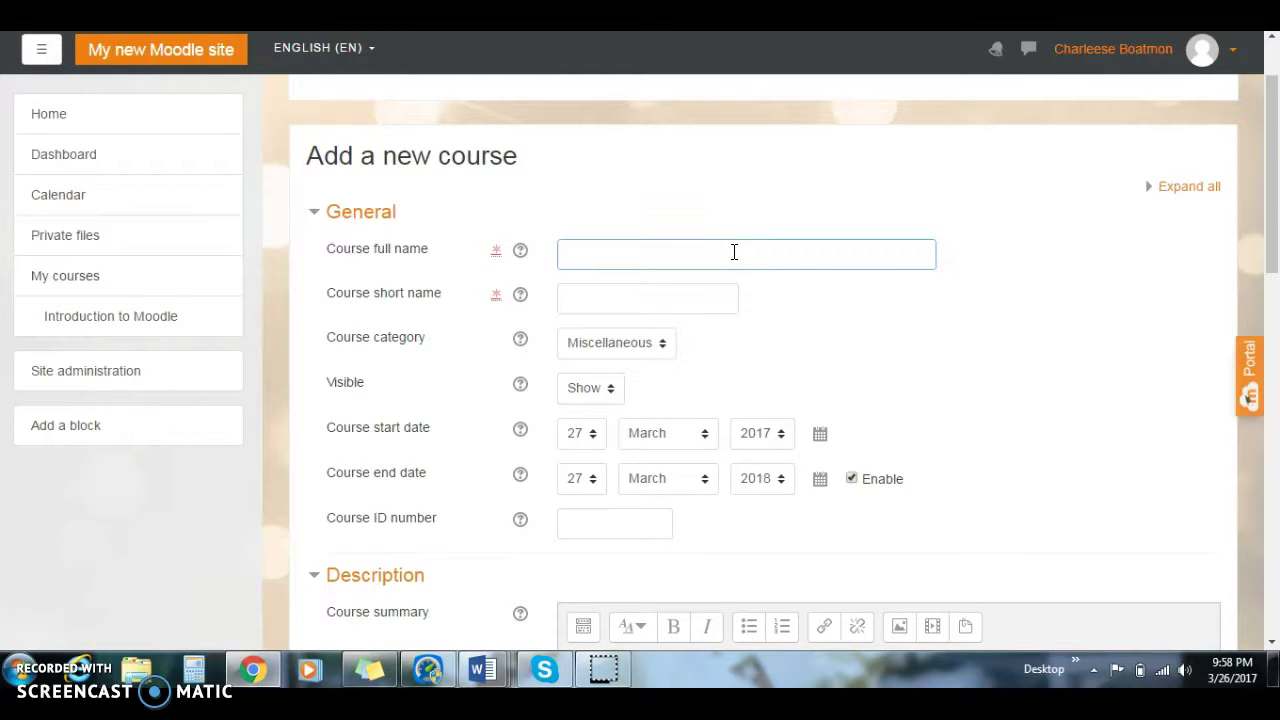
text(English 102)
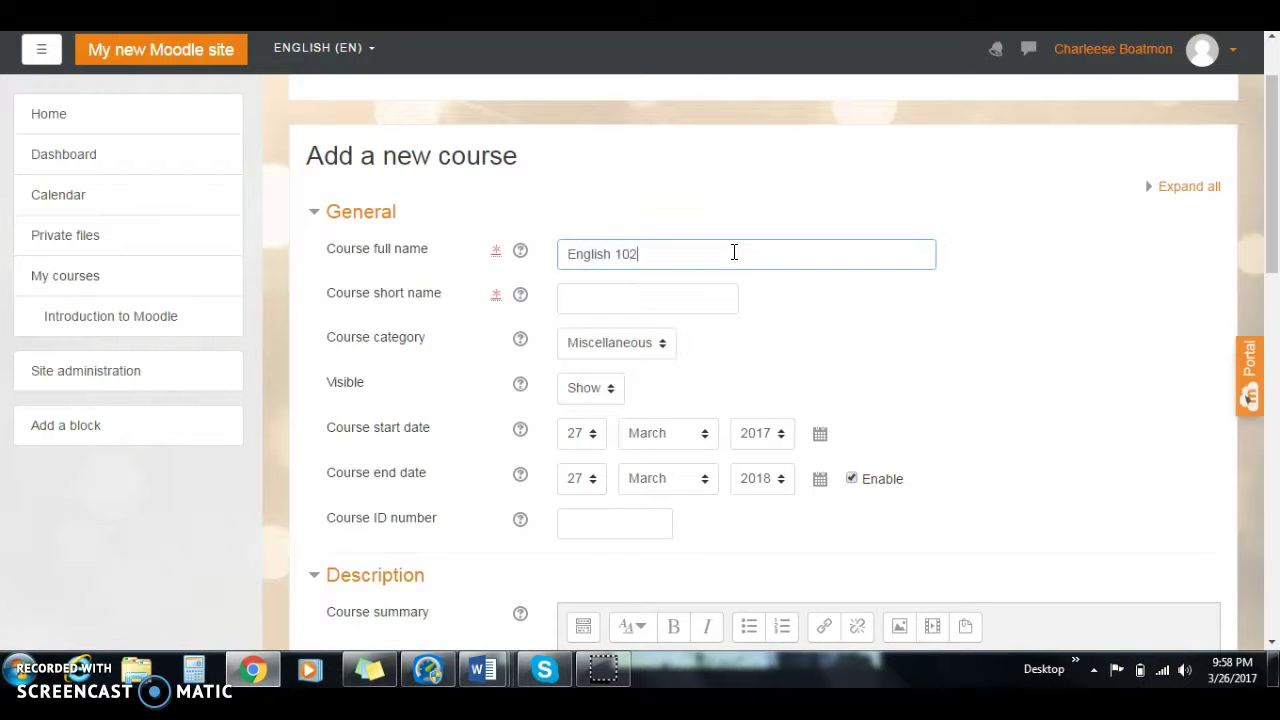
key(Tab)
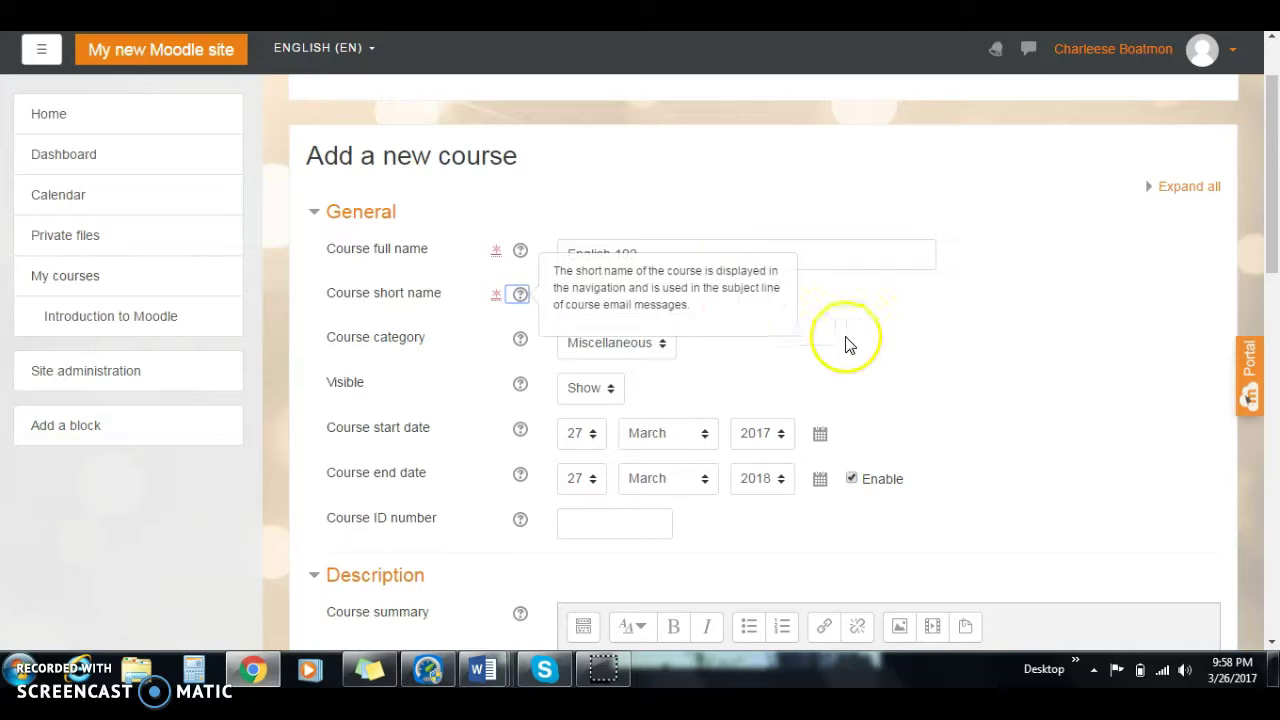
click(874, 334)
click(670, 293)
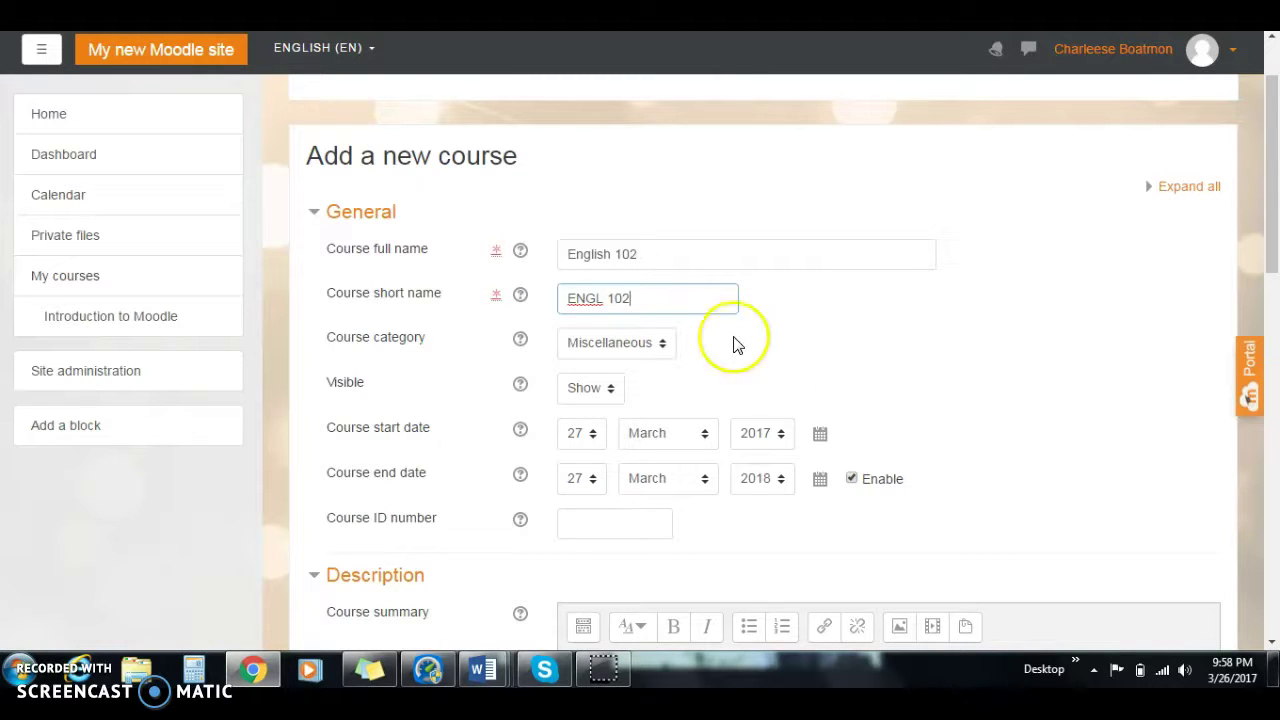
Step: Write the course summary "In this course, you will learn about how to incorporate research into essays."
drag(1270, 240, 1273, 302)
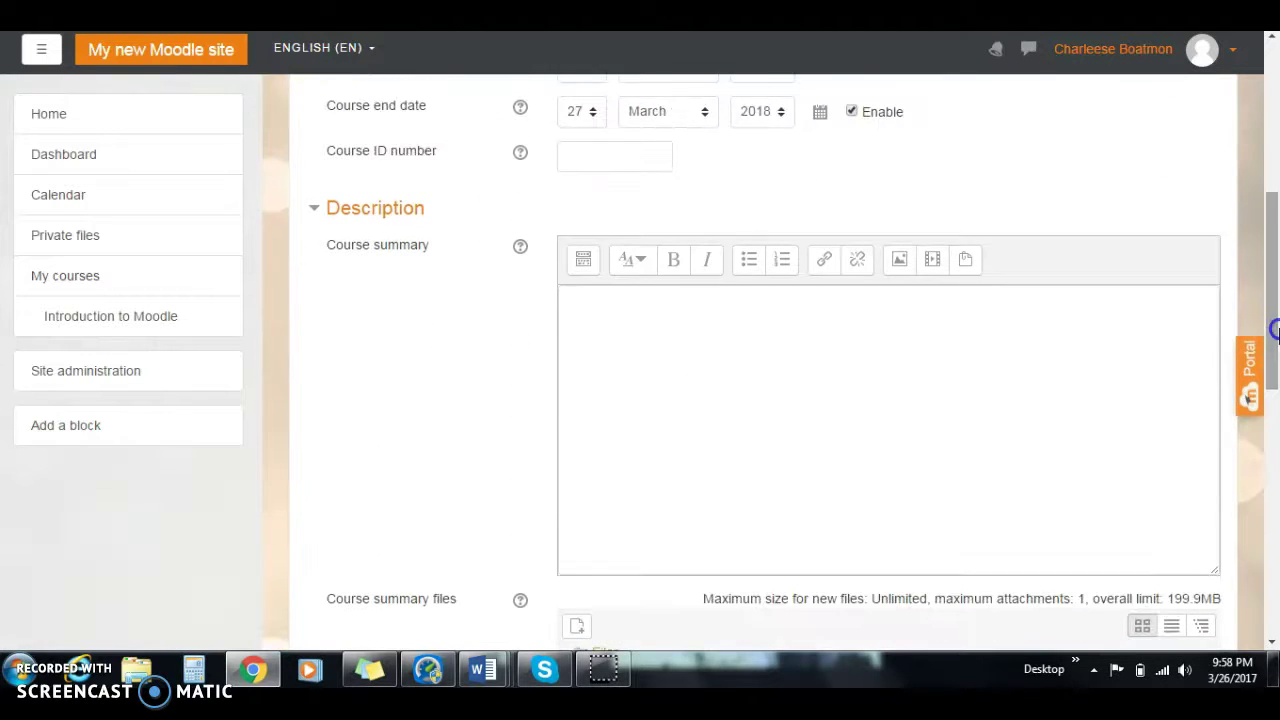
click(868, 326)
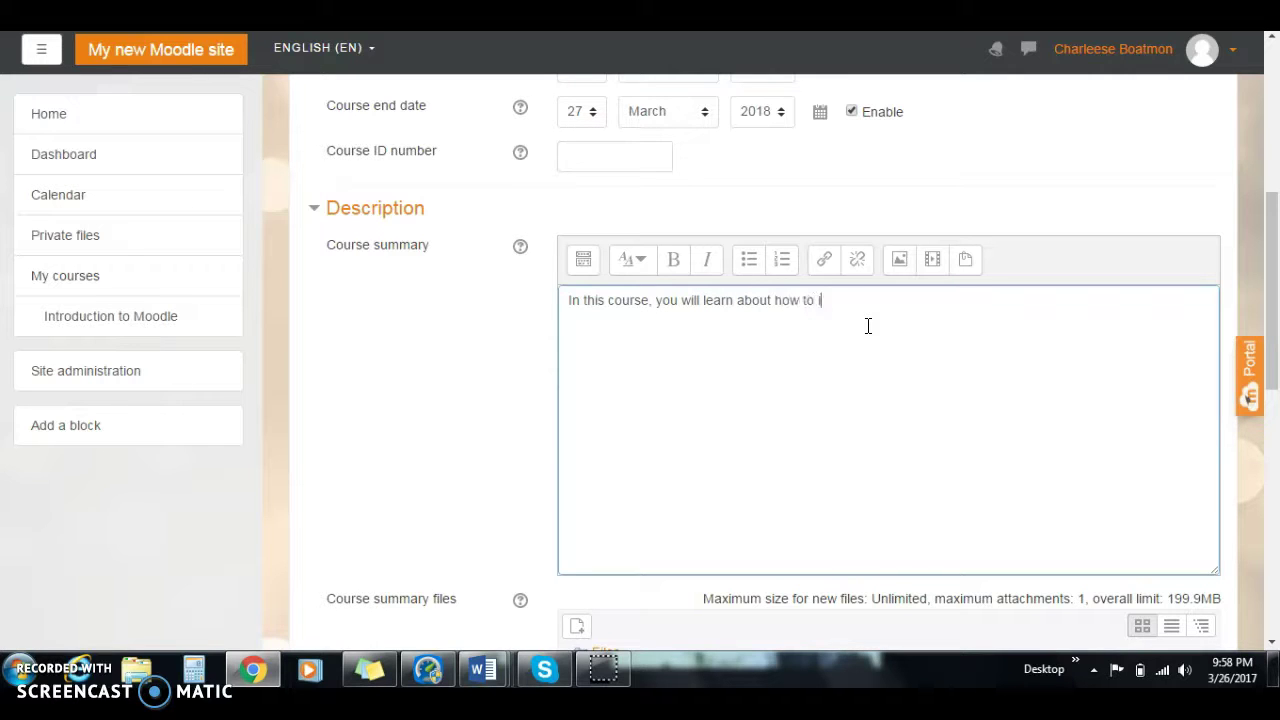
text(porate research into)
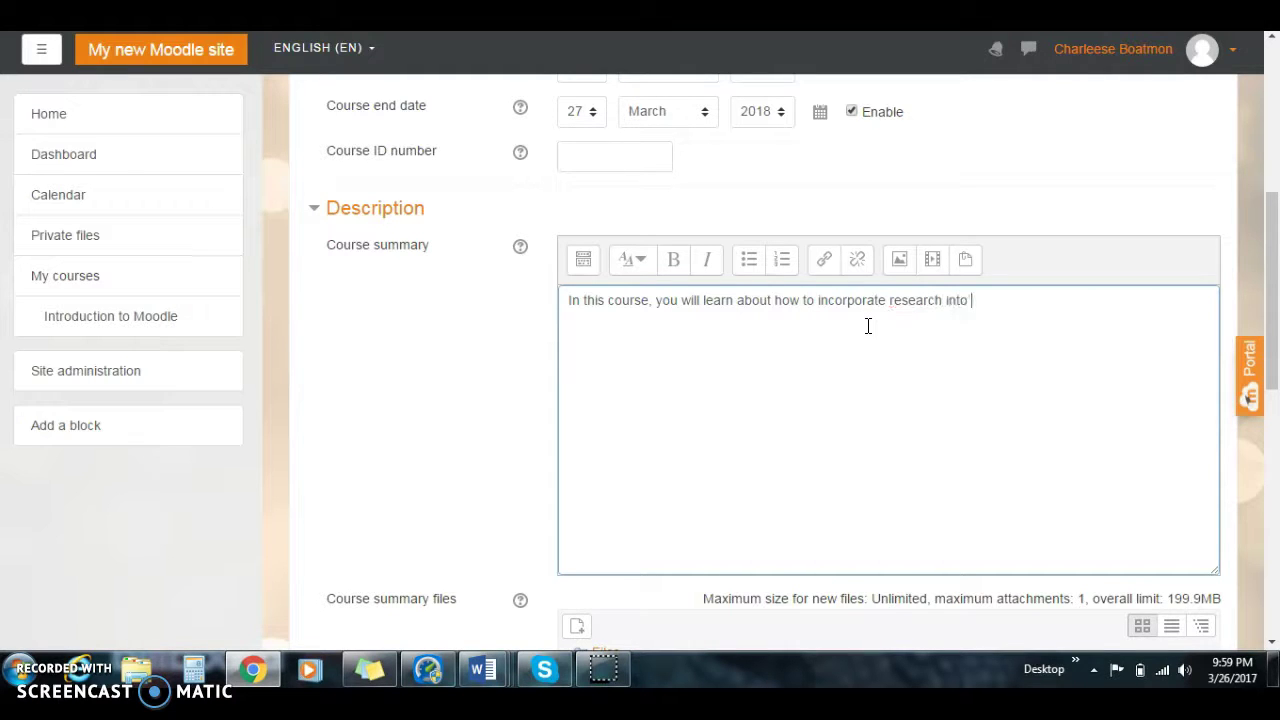
text(essays)
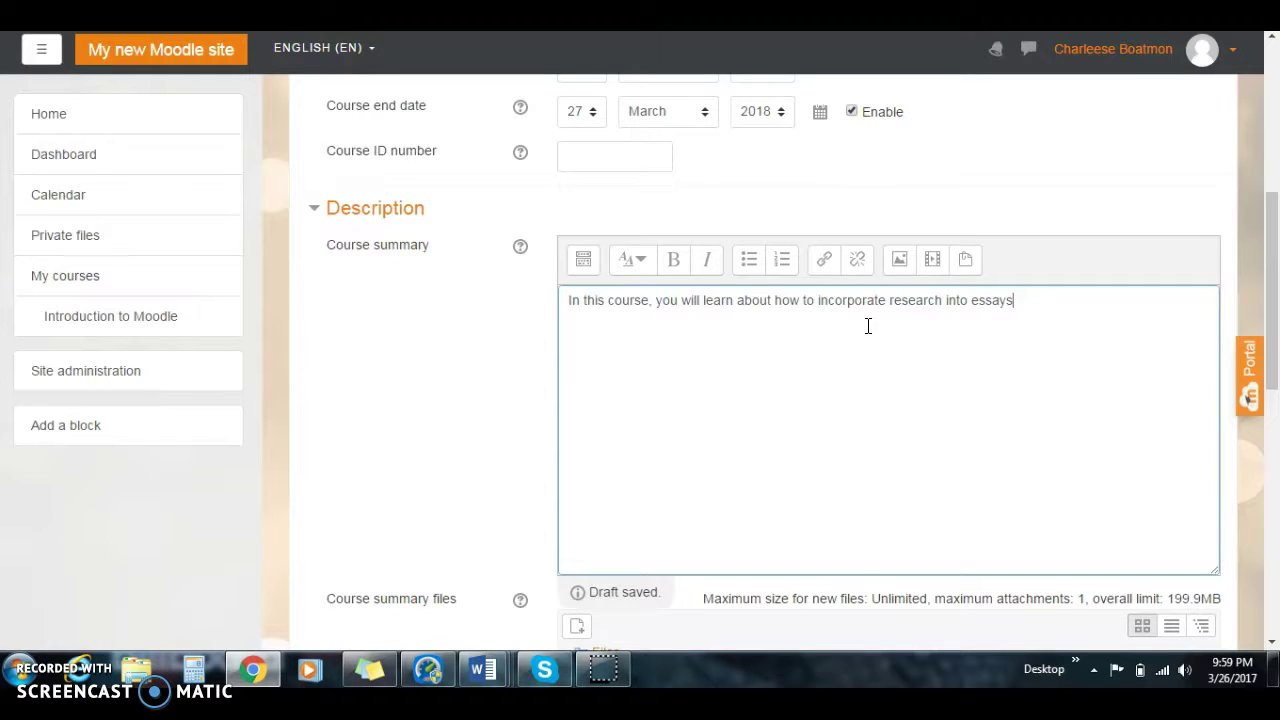
text(.)
click(1063, 280)
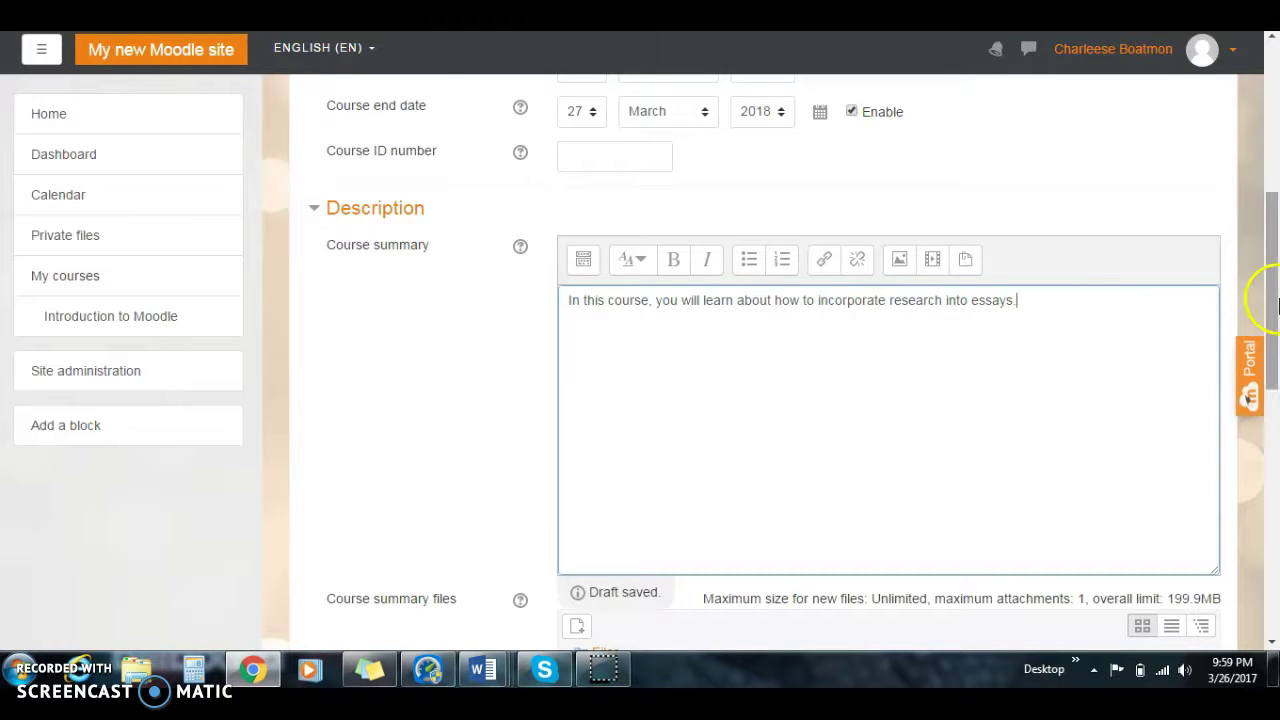
Step: Save the new course, returning to the course list, and open the English 102 course page
drag(1272, 300, 1275, 538)
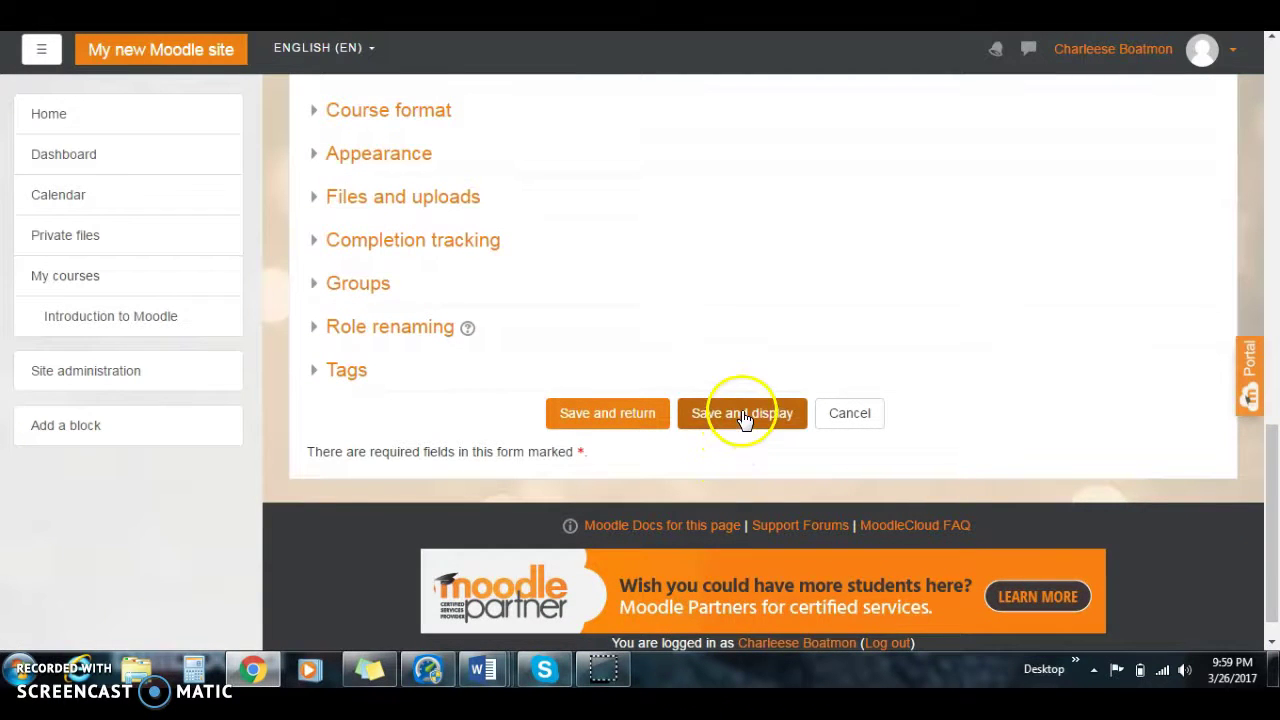
click(635, 428)
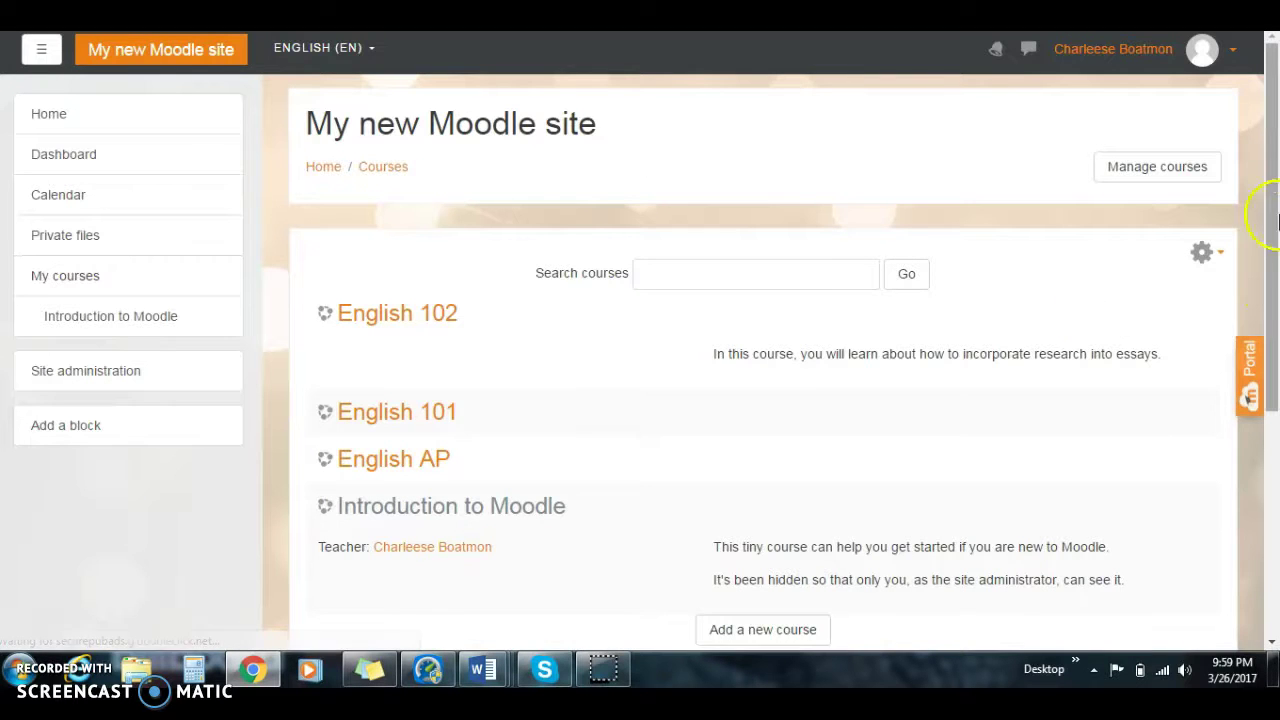
drag(1270, 163, 1272, 228)
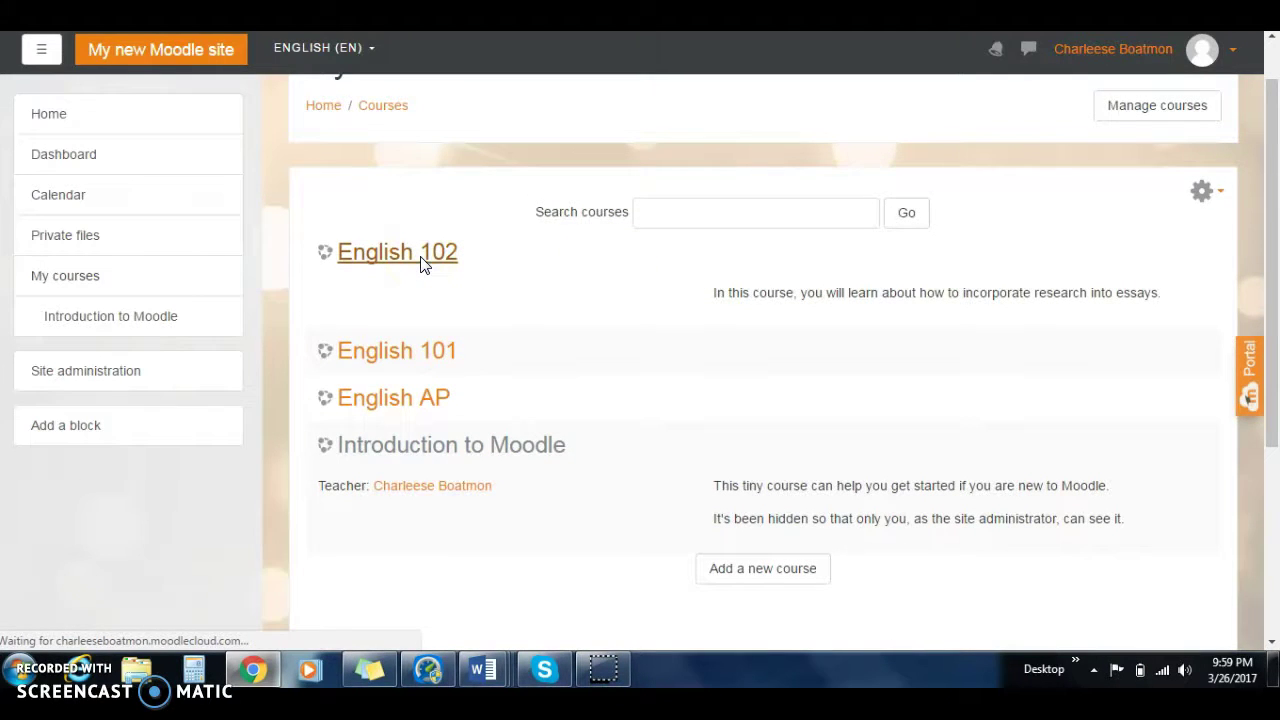
click(1274, 214)
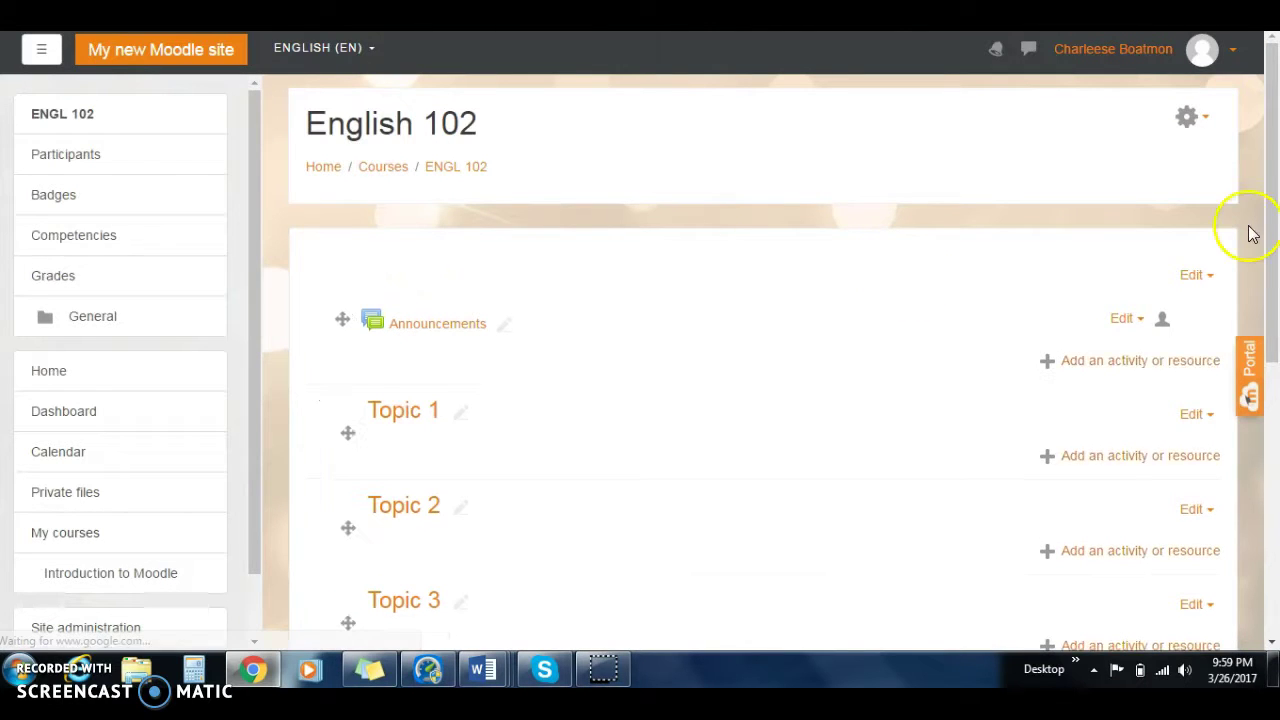
drag(1274, 214, 1274, 176)
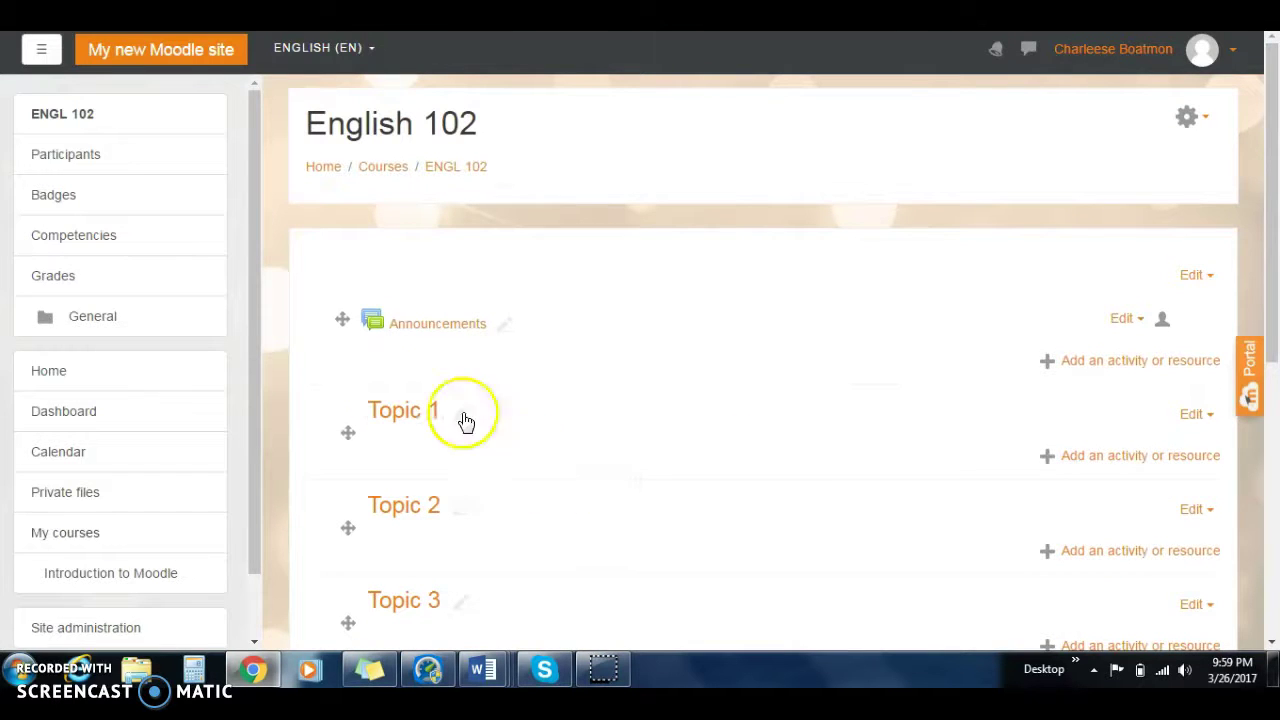
Step: Rename the Announcements forum of English 102 to Forum Posts
click(506, 326)
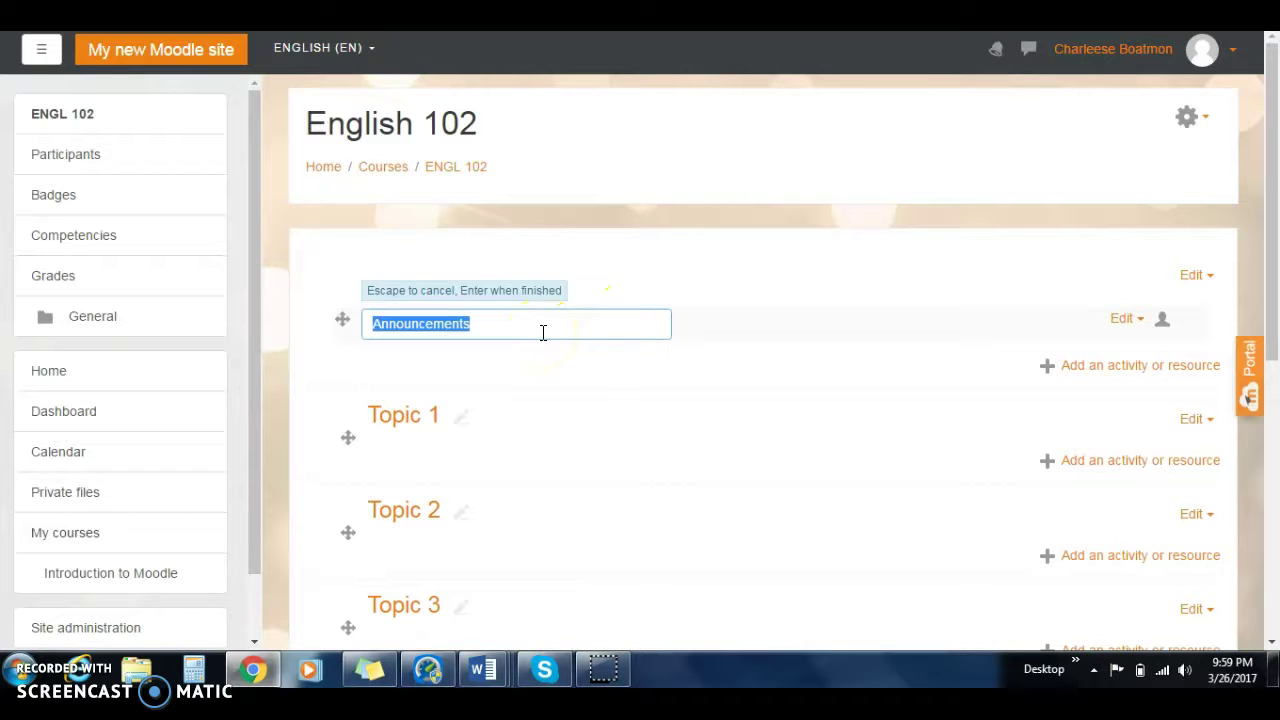
text(Forum Posts)
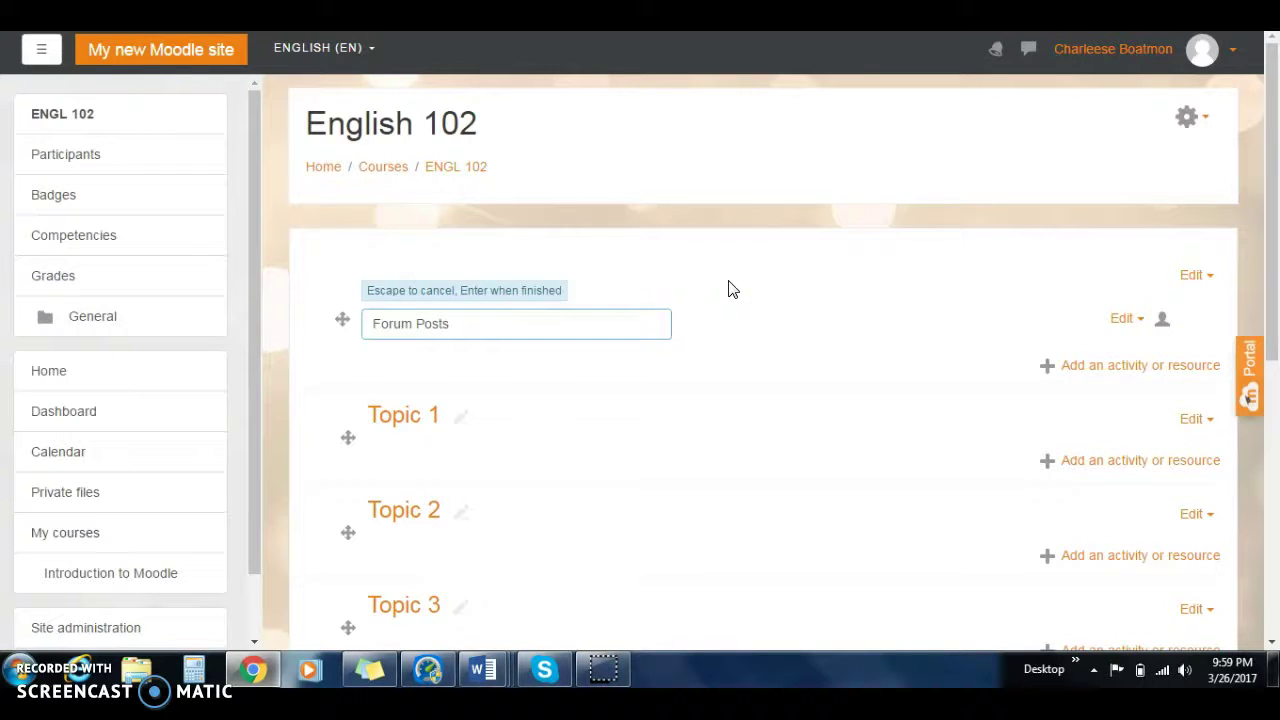
key(Return)
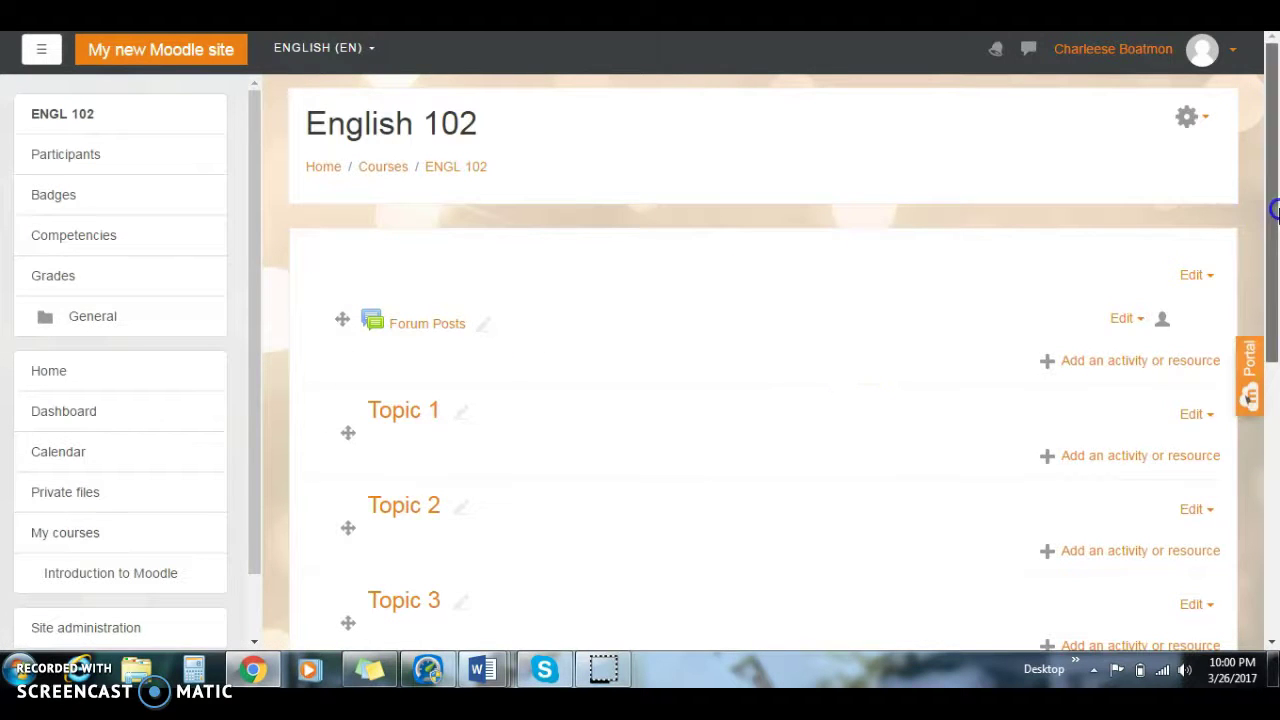
Step: Open the general grade settings in the site administration
drag(1274, 200, 1275, 235)
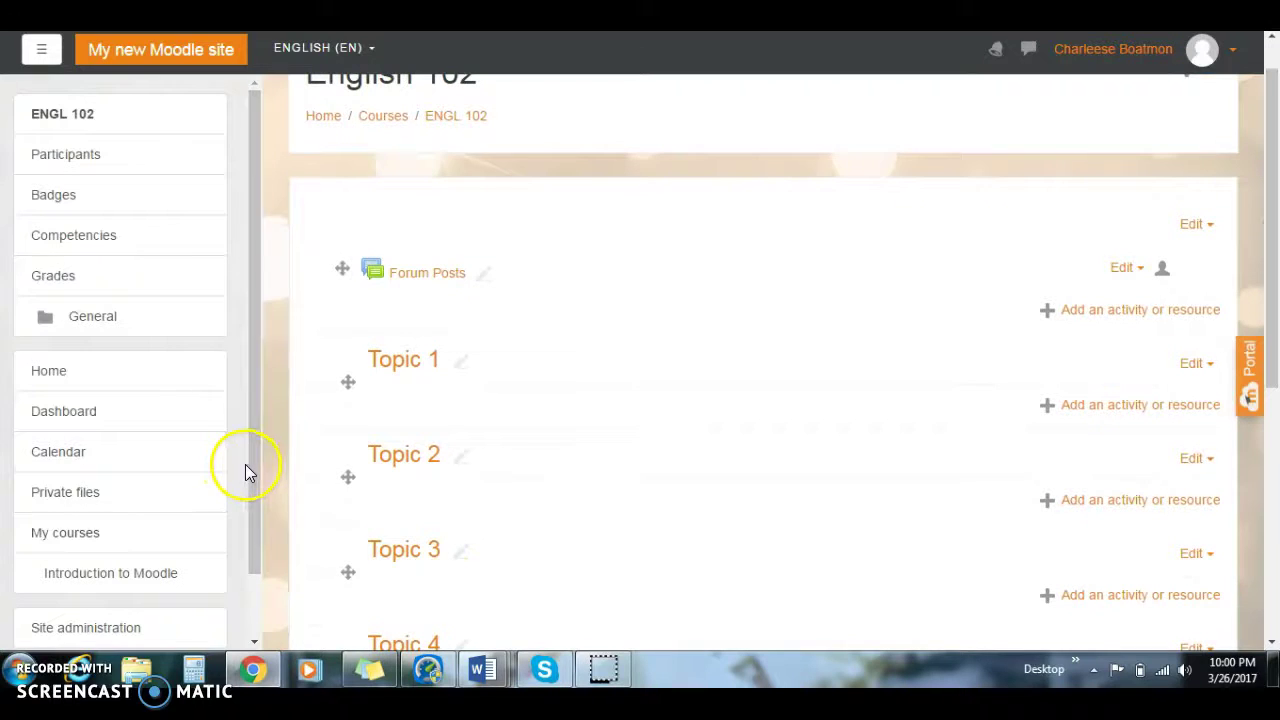
drag(255, 464, 257, 519)
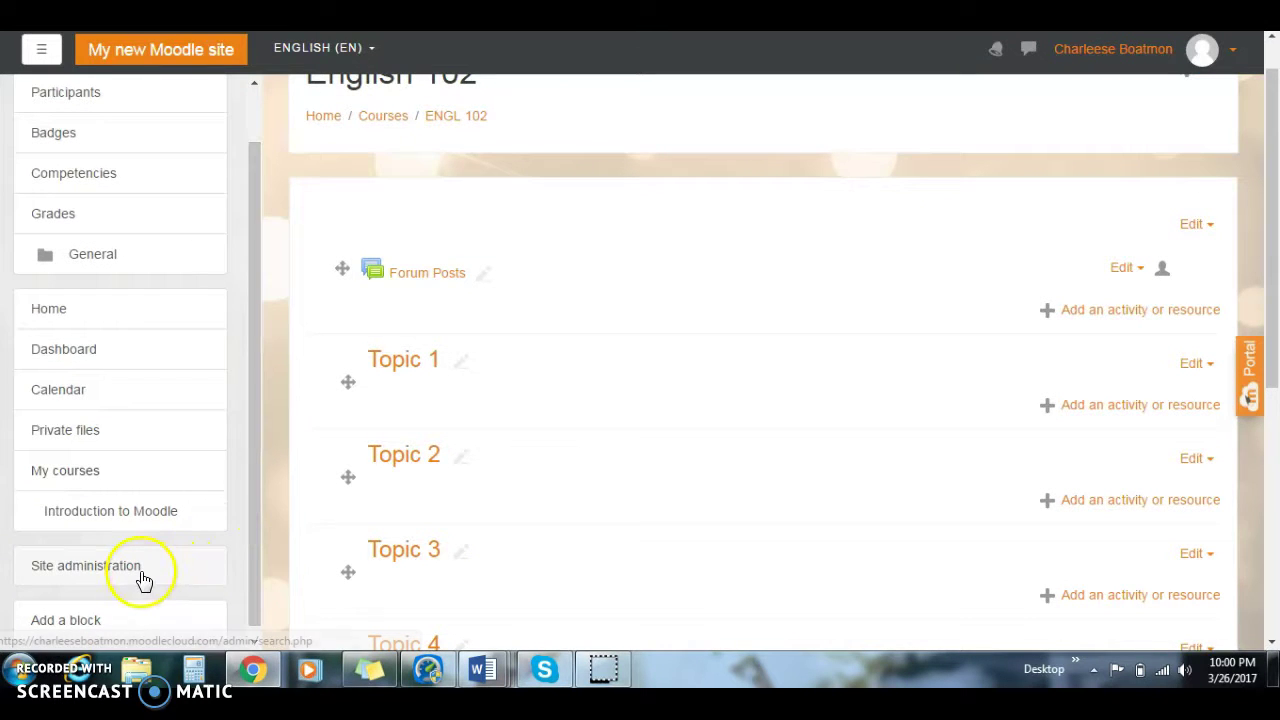
click(141, 574)
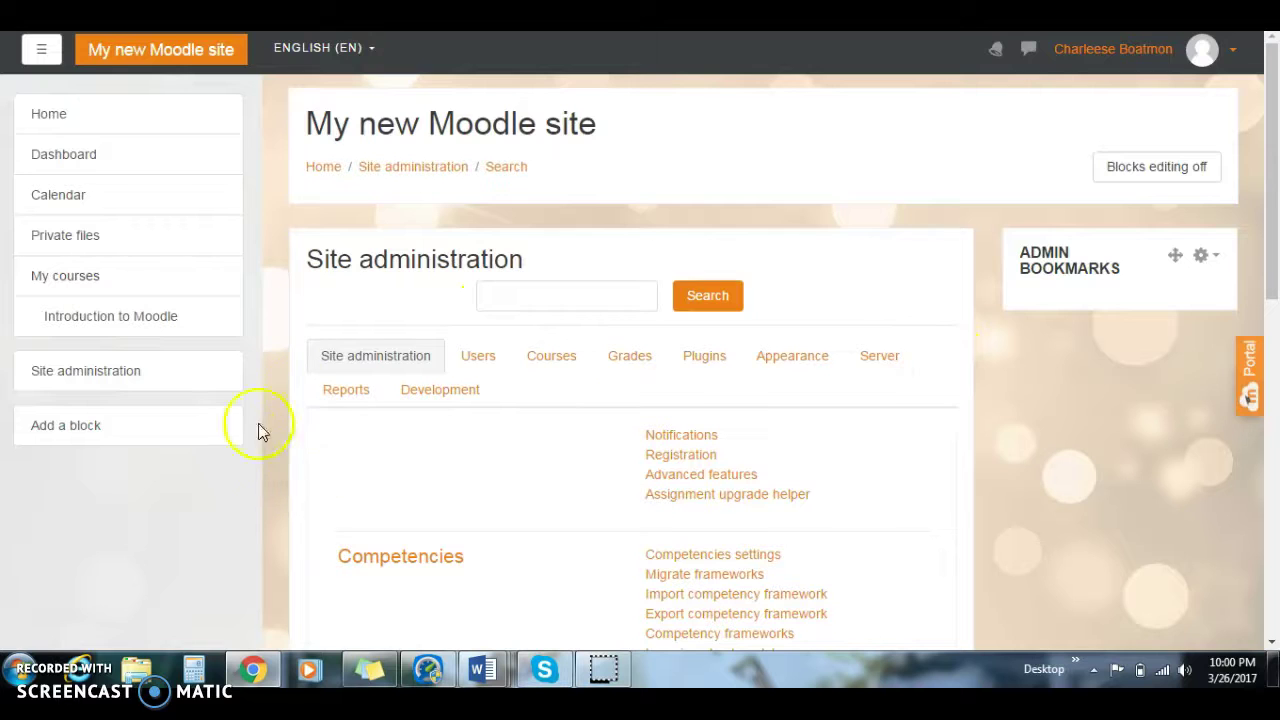
click(629, 370)
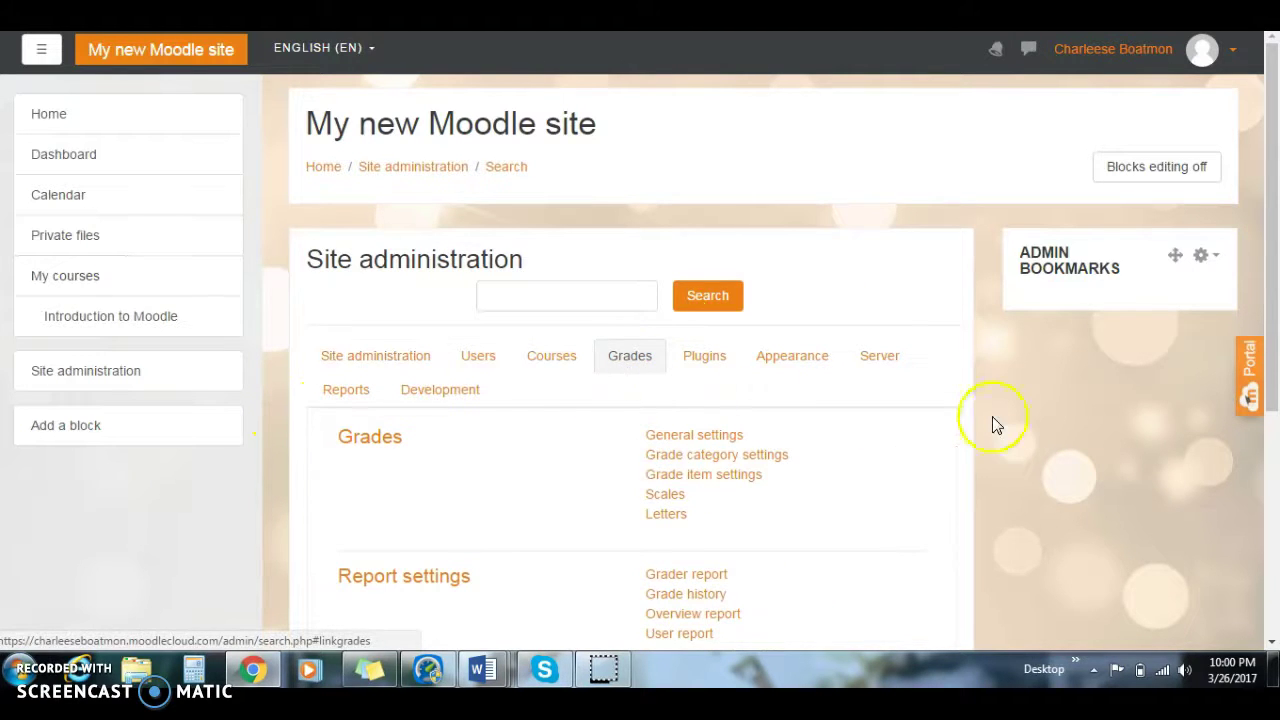
drag(1276, 195, 1276, 268)
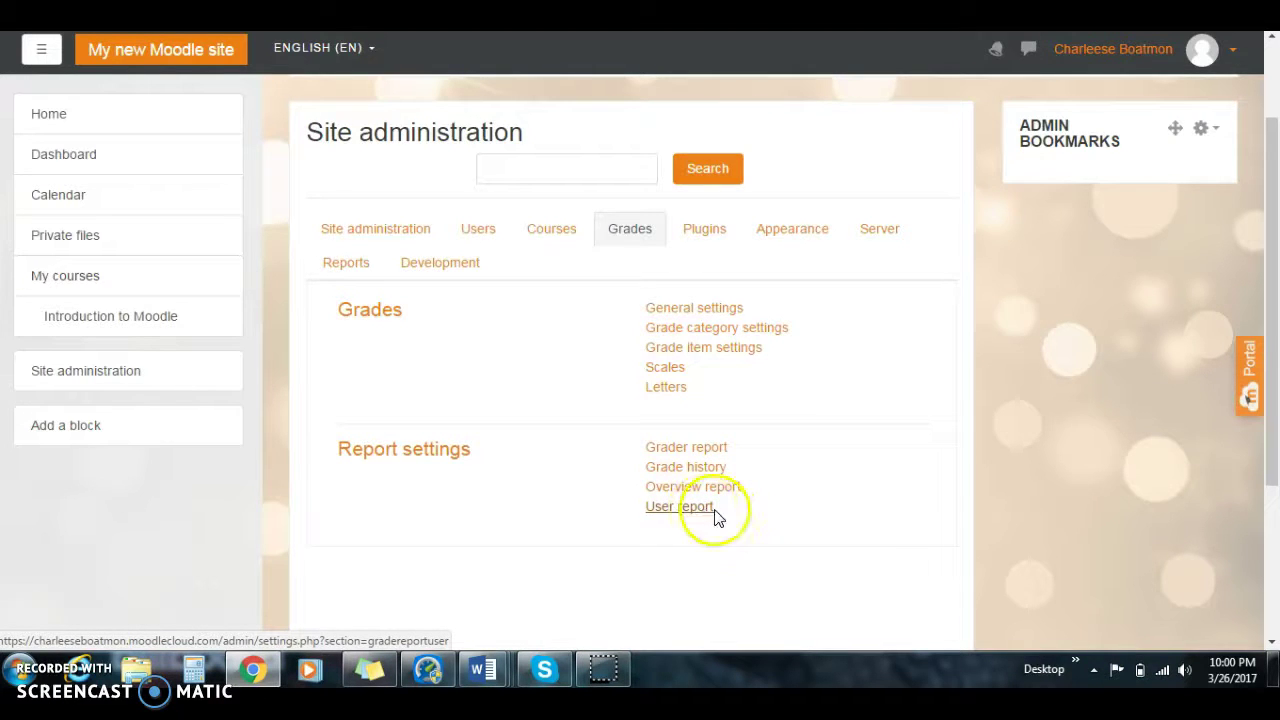
click(711, 307)
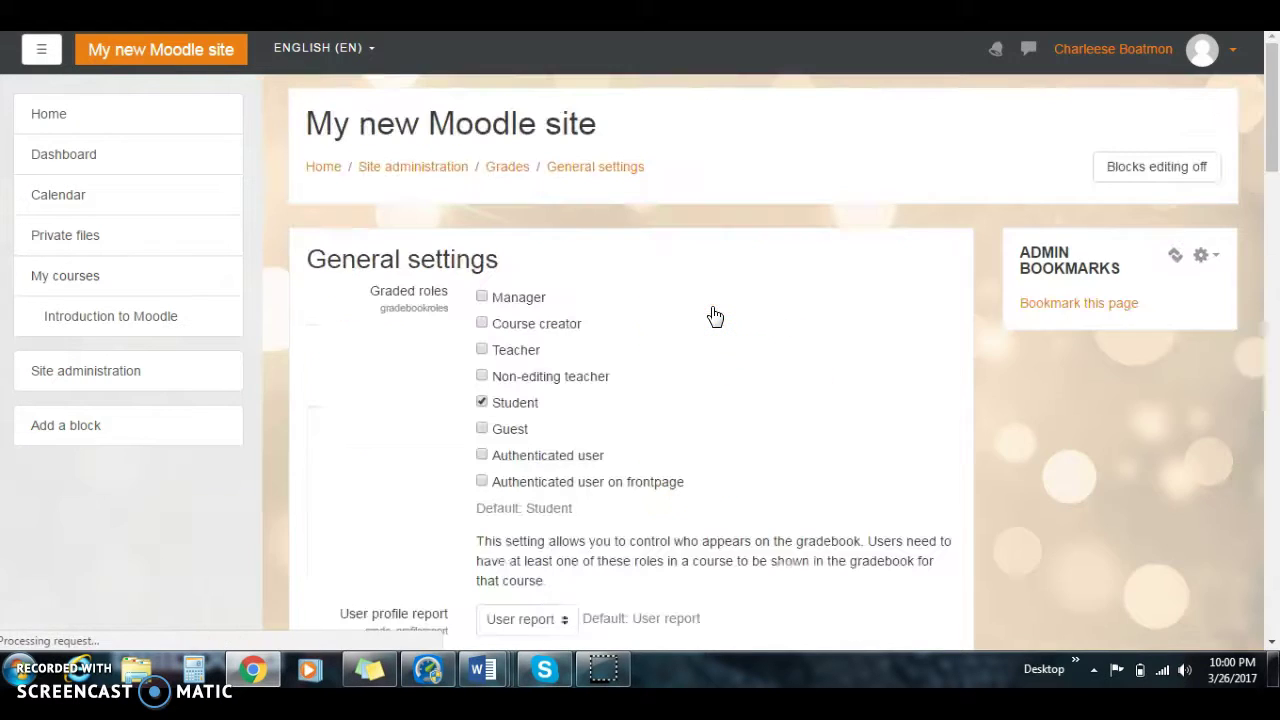
Step: Review the general grade settings through to the External URL setting and save them
drag(1276, 135, 1274, 403)
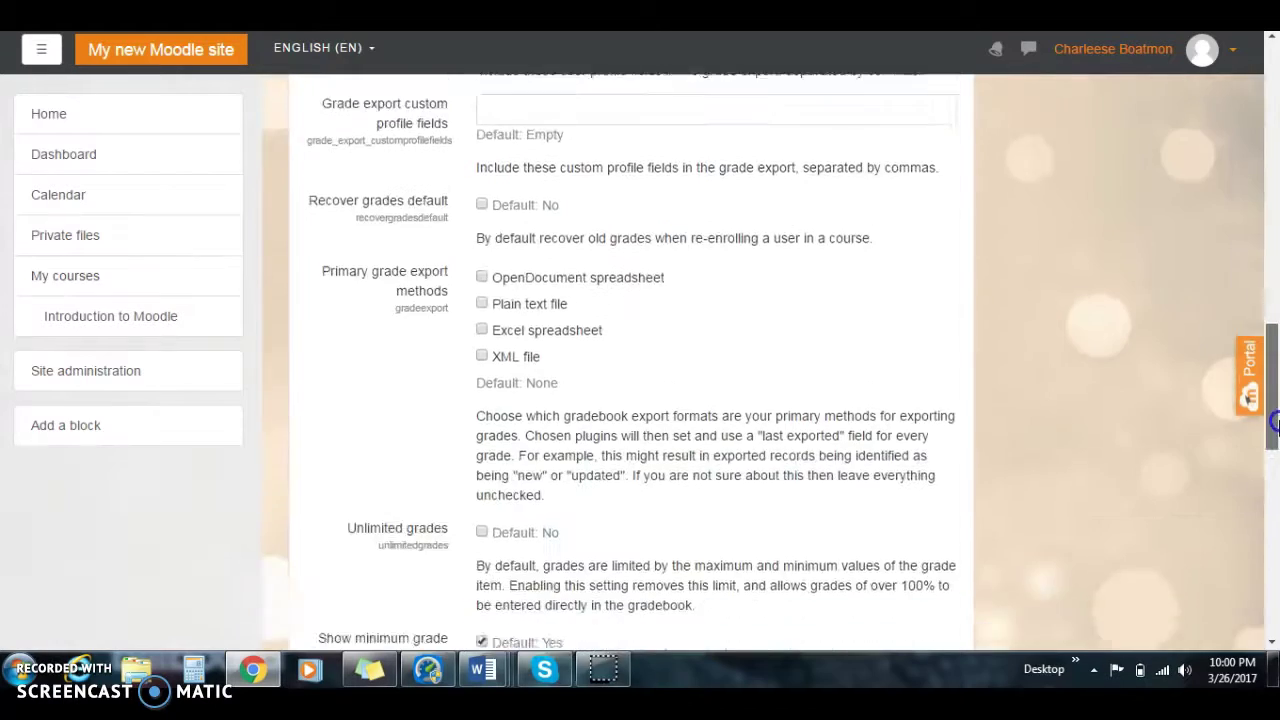
drag(1274, 425, 1274, 593)
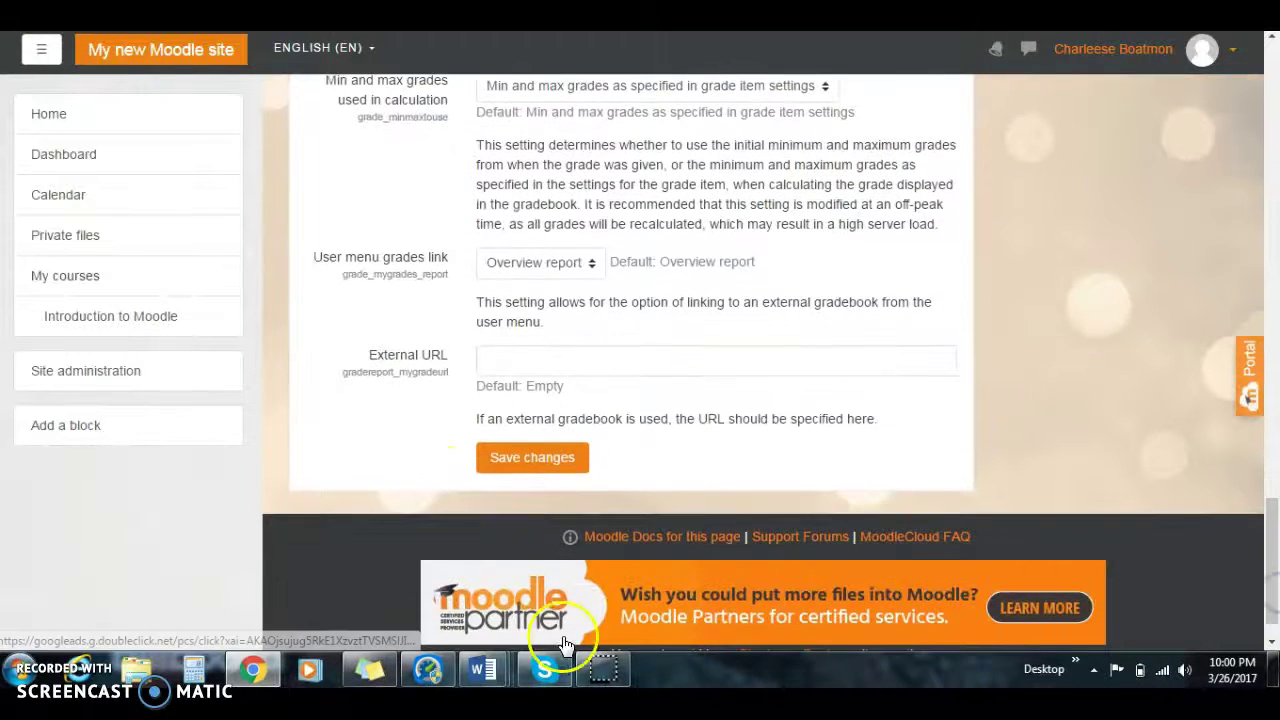
click(566, 474)
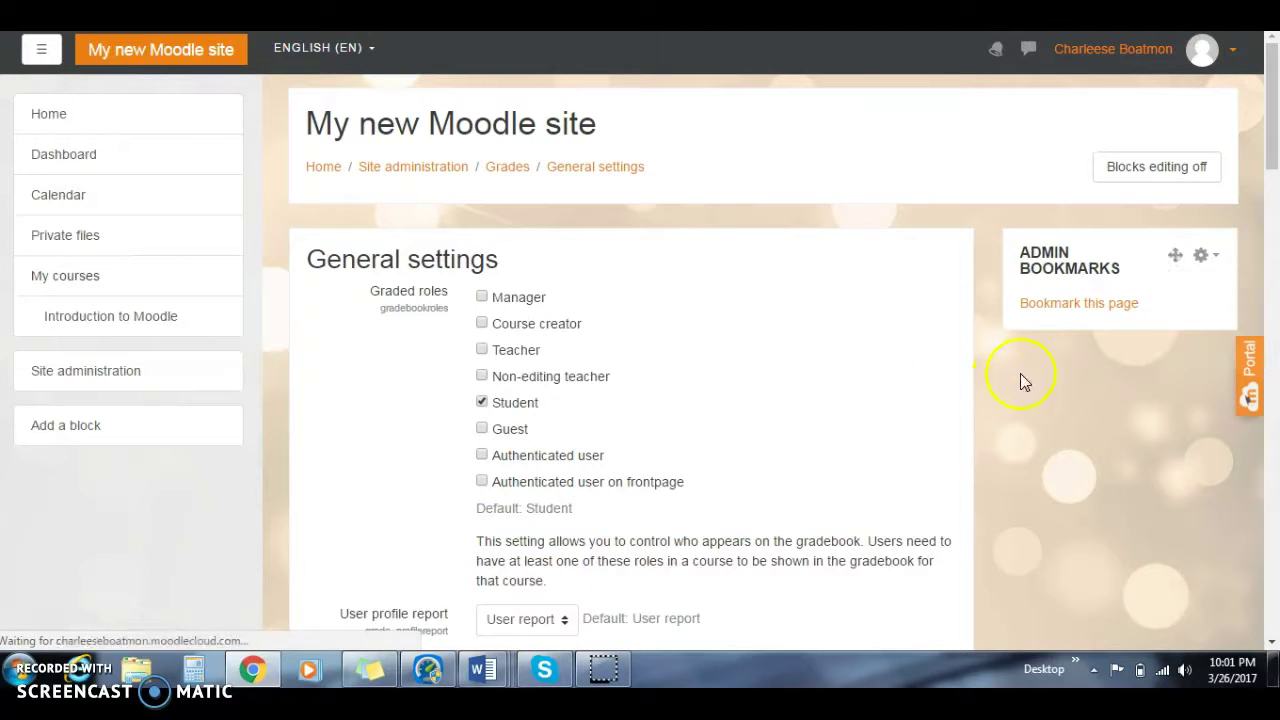
Step: Return to the site administration and view its course and backup options
click(122, 376)
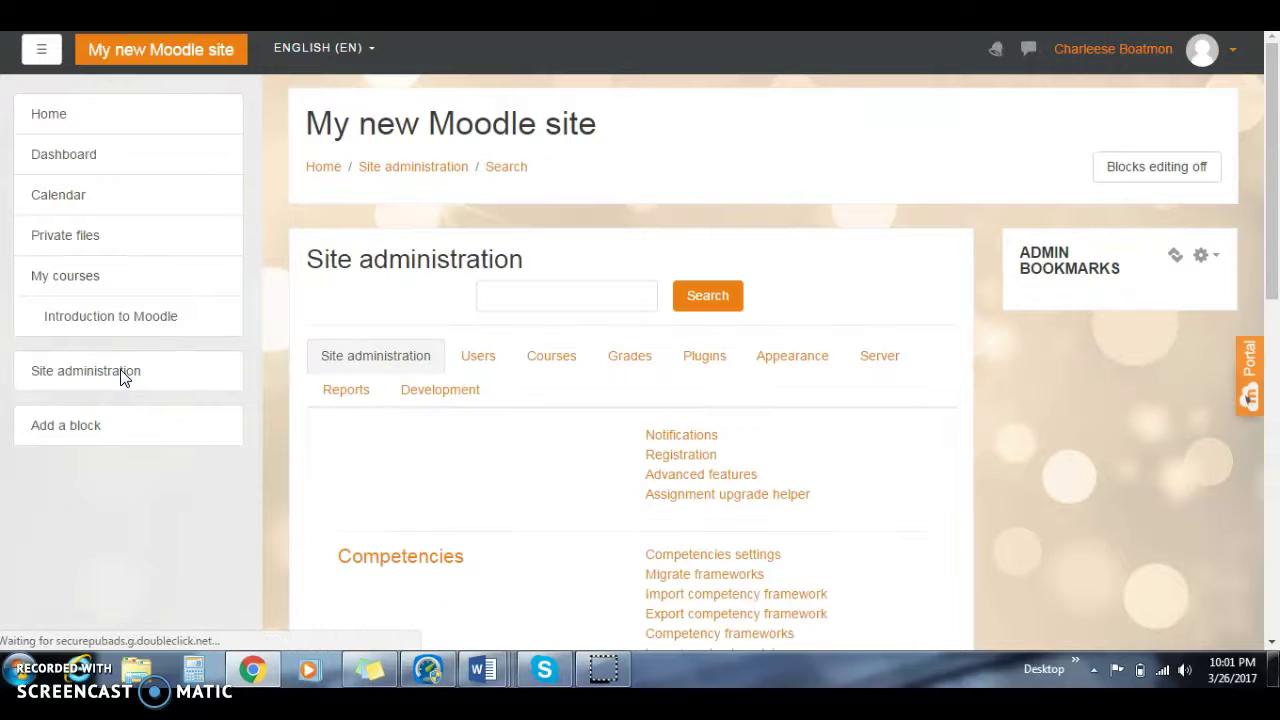
click(560, 362)
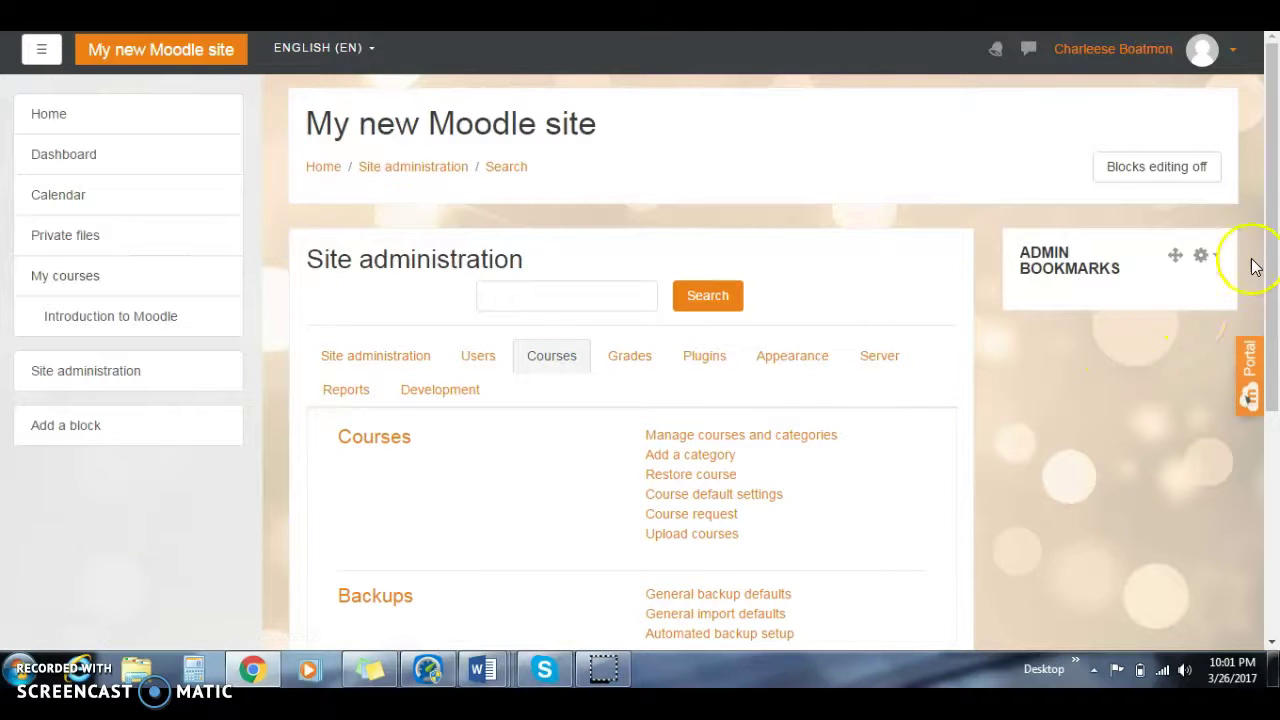
scroll(1278, 195, down, 2)
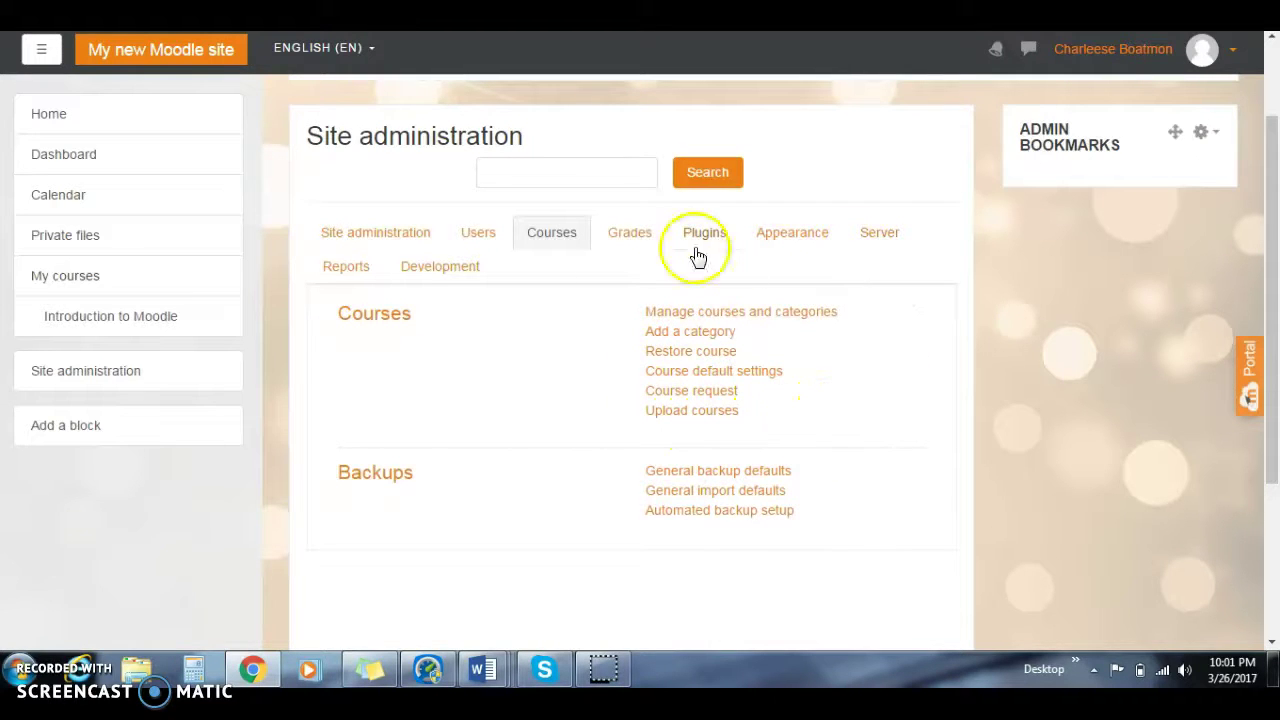
Step: Review the account and permission options for users in the site administration
click(479, 235)
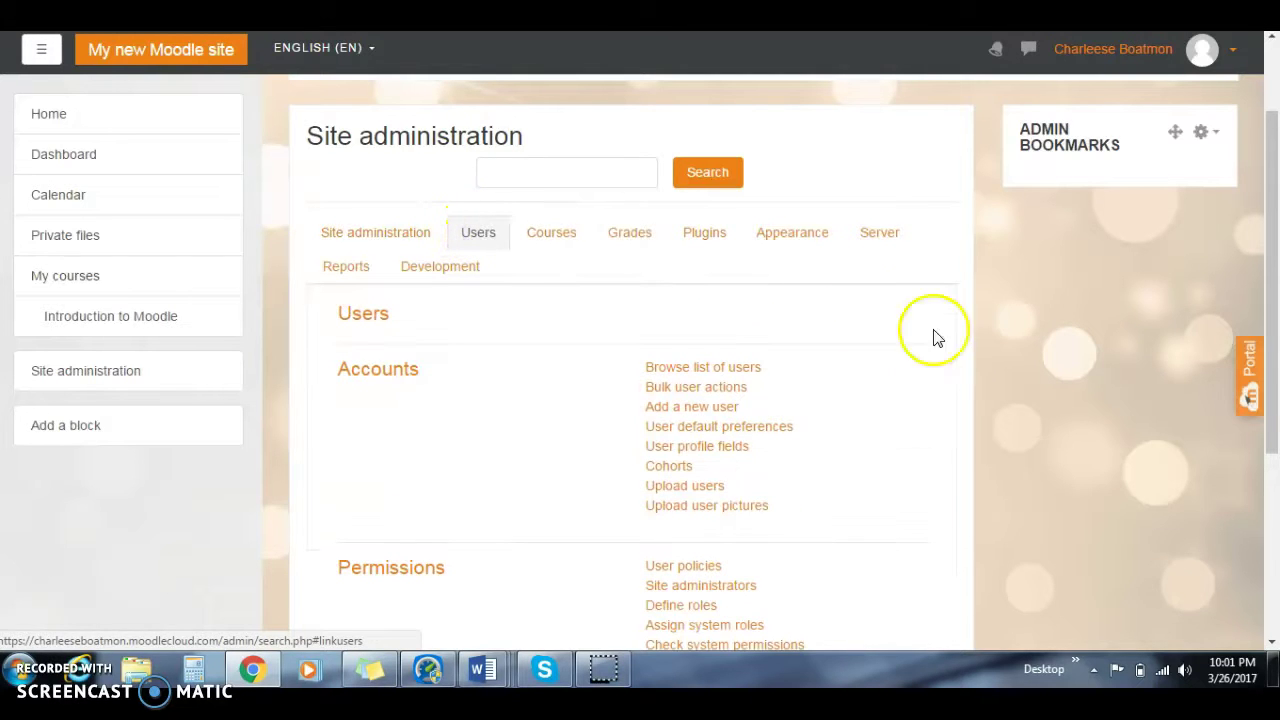
scroll(1268, 229, down, 1)
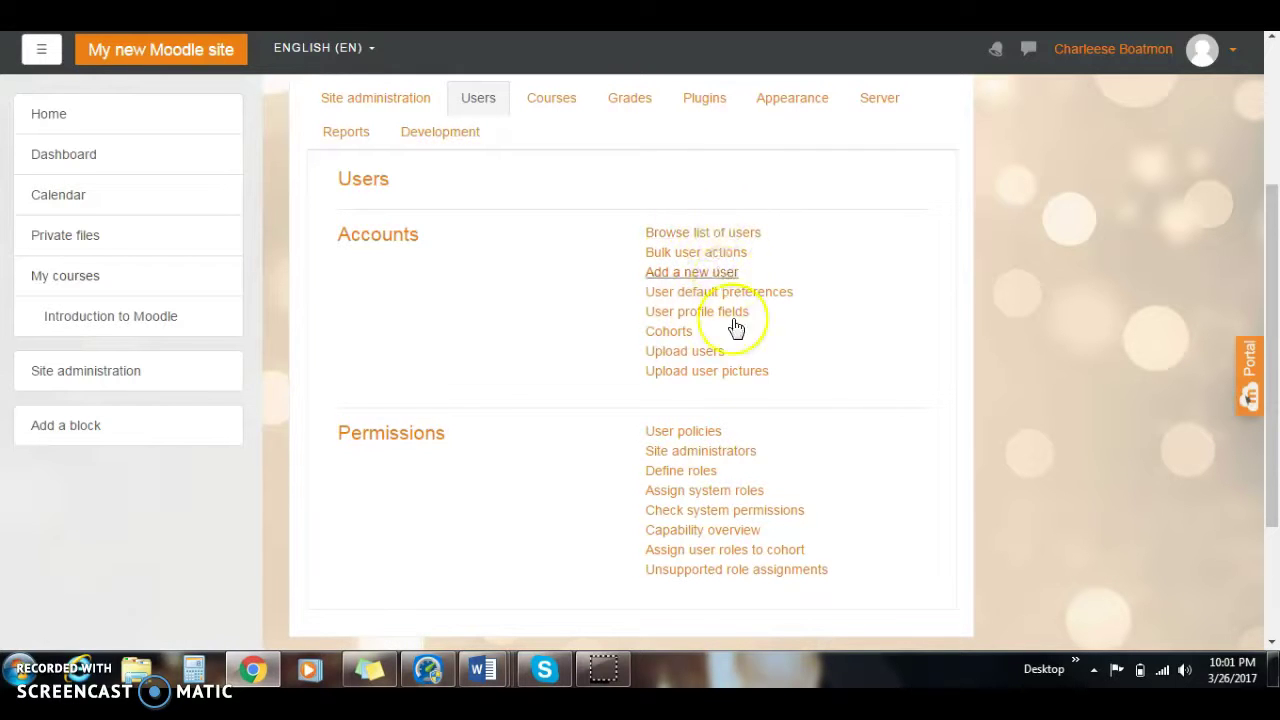
scroll(818, 222, up, 2)
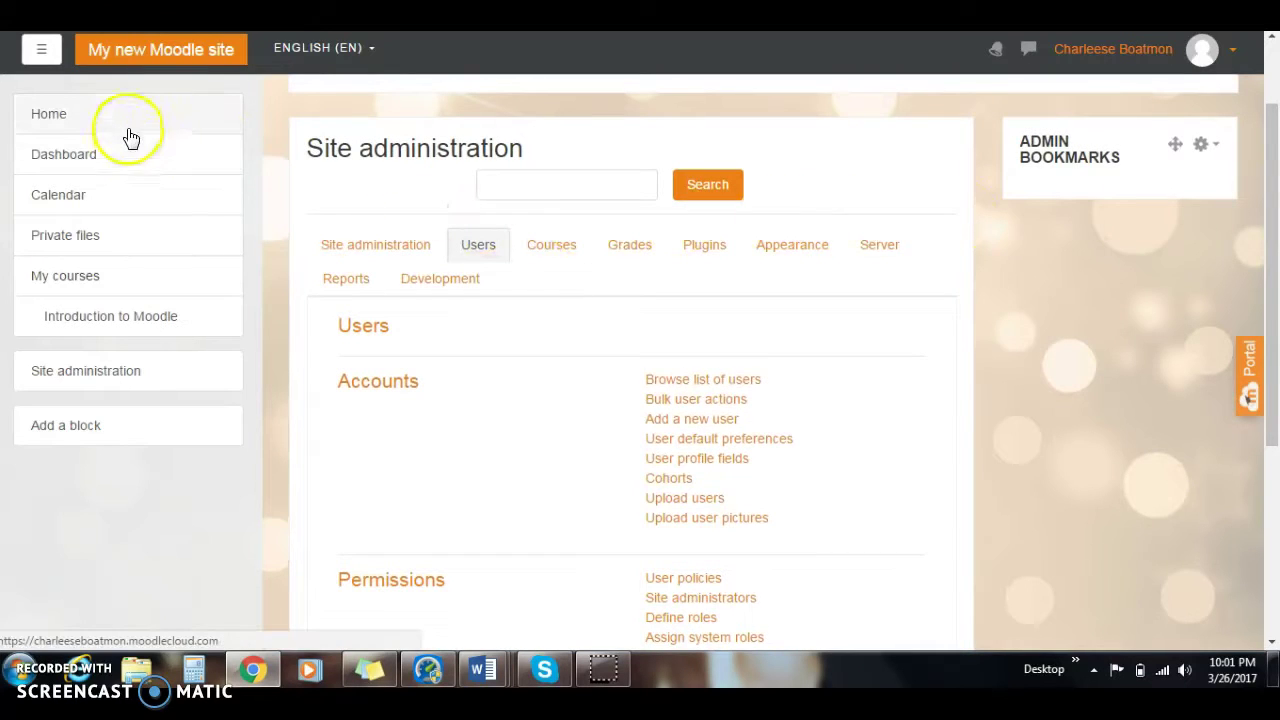
Step: Return to the site's home page and open the English 102 course
click(138, 122)
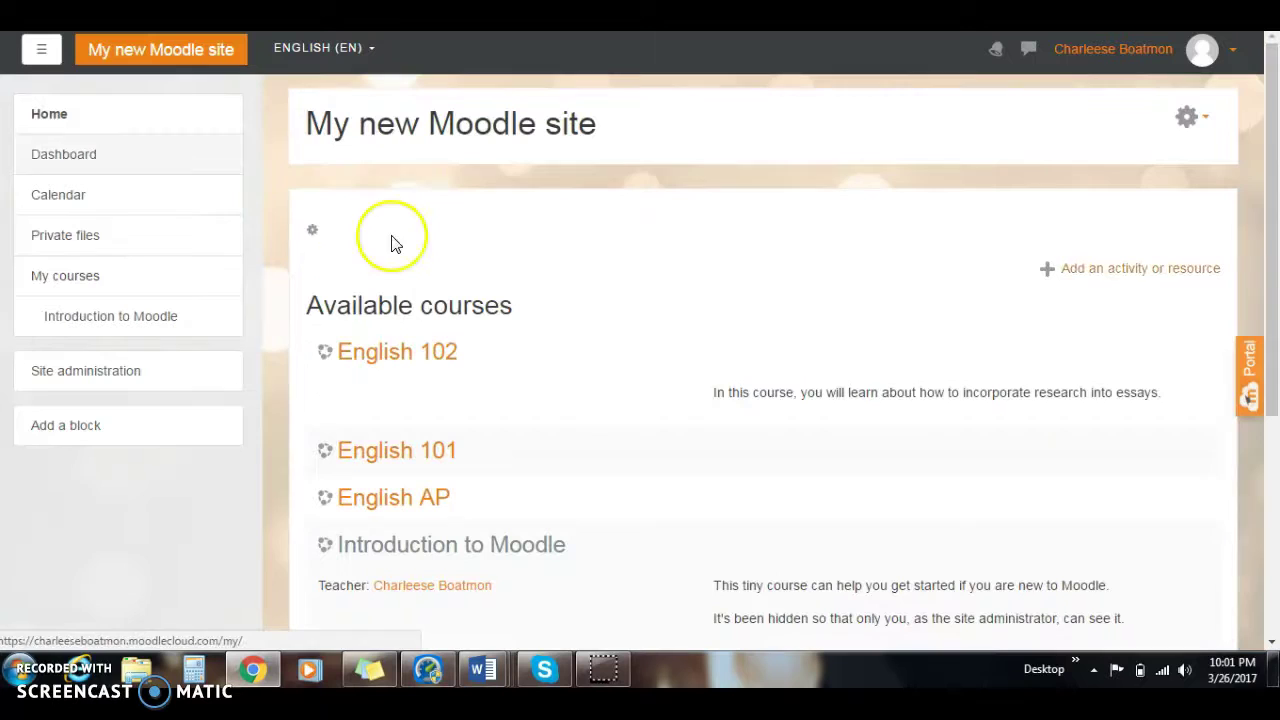
drag(1271, 228, 1275, 290)
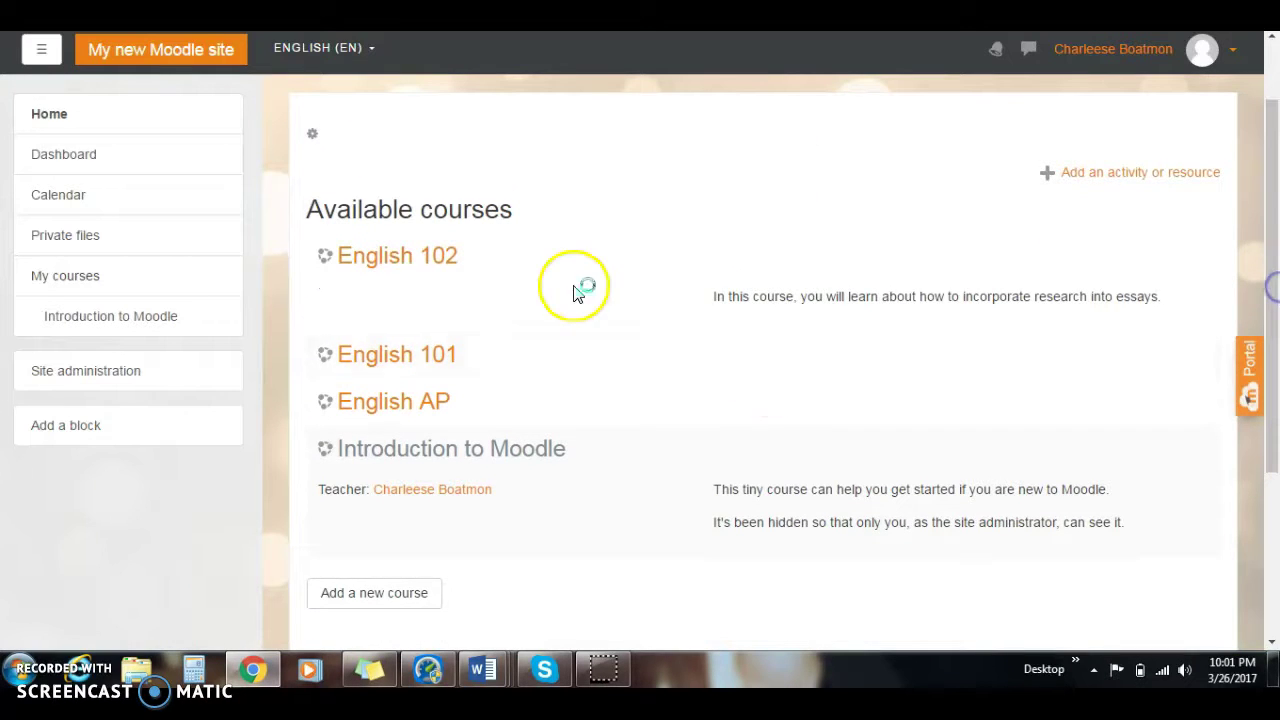
click(444, 268)
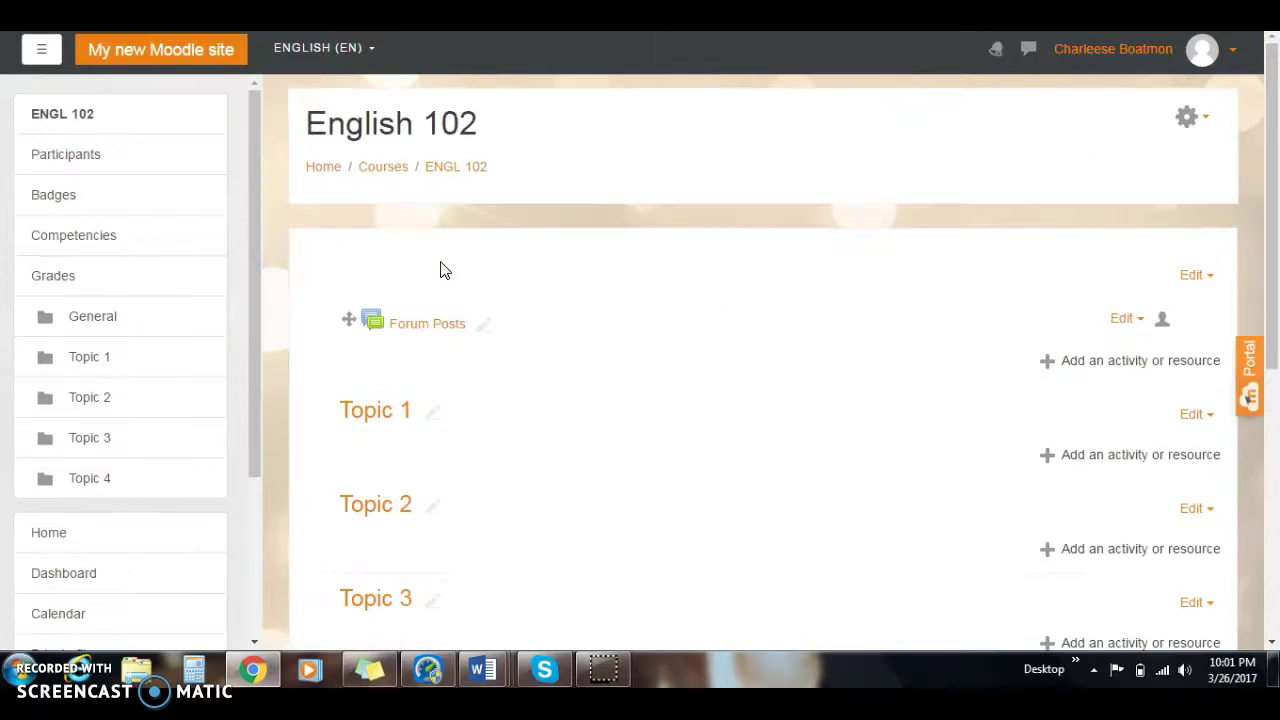
click(900, 397)
click(1275, 328)
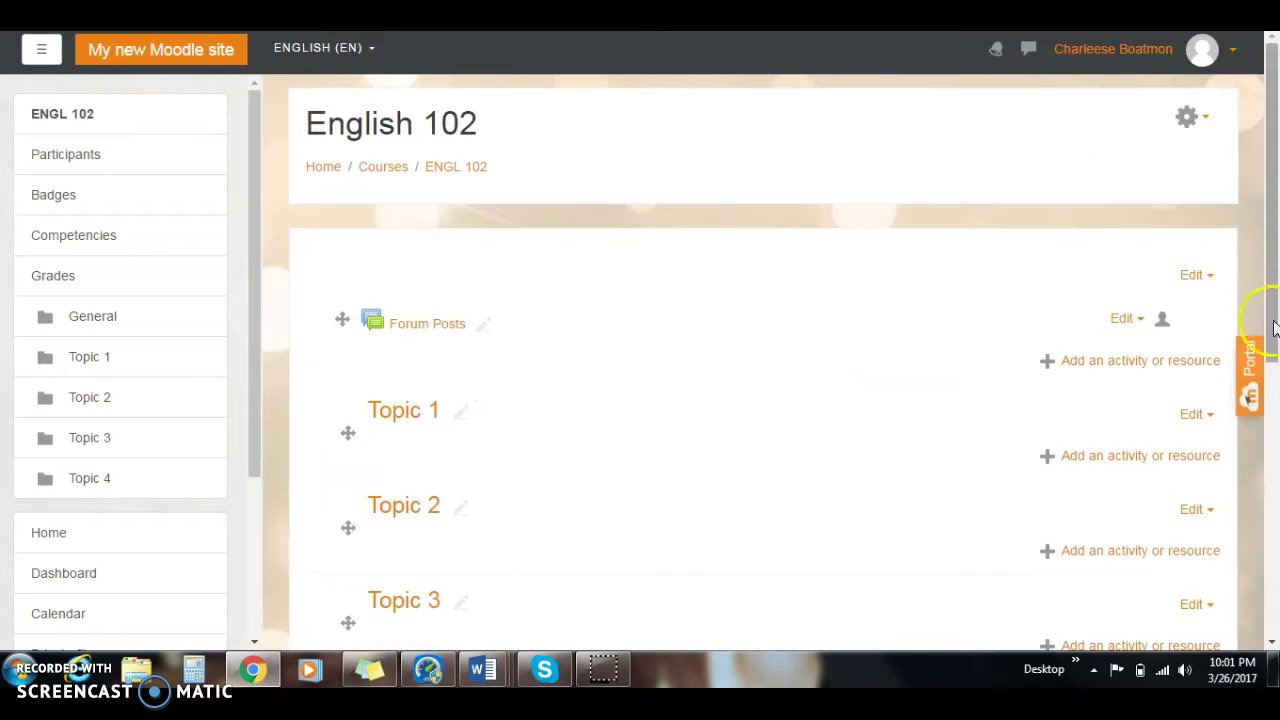
Step: Turn editing off for the English 102 course and look over the resulting course page
click(1206, 122)
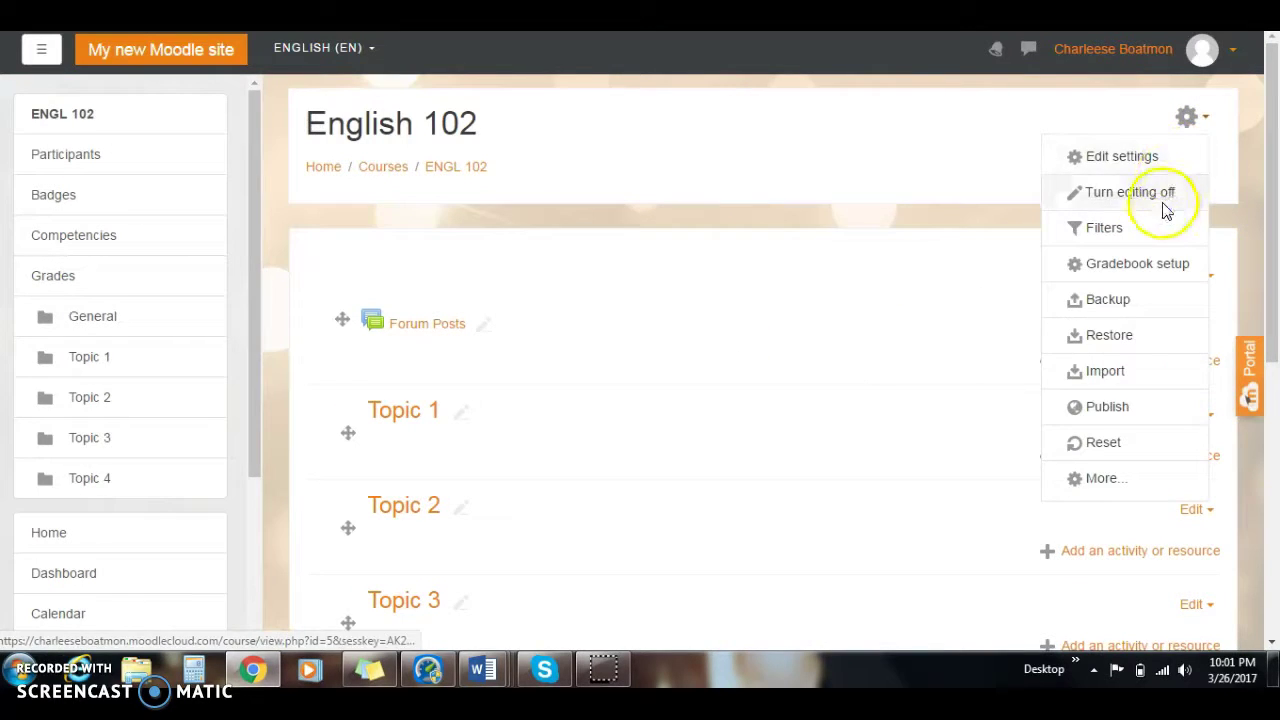
click(1163, 200)
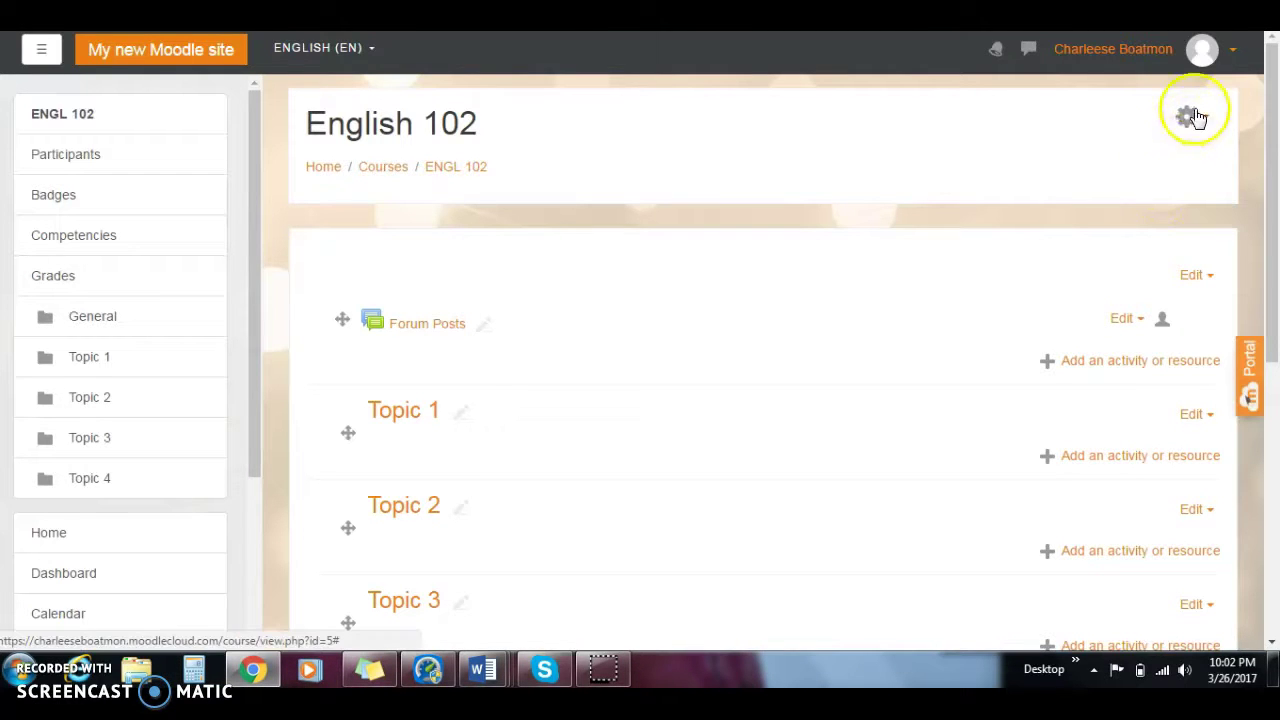
click(1198, 118)
click(1163, 200)
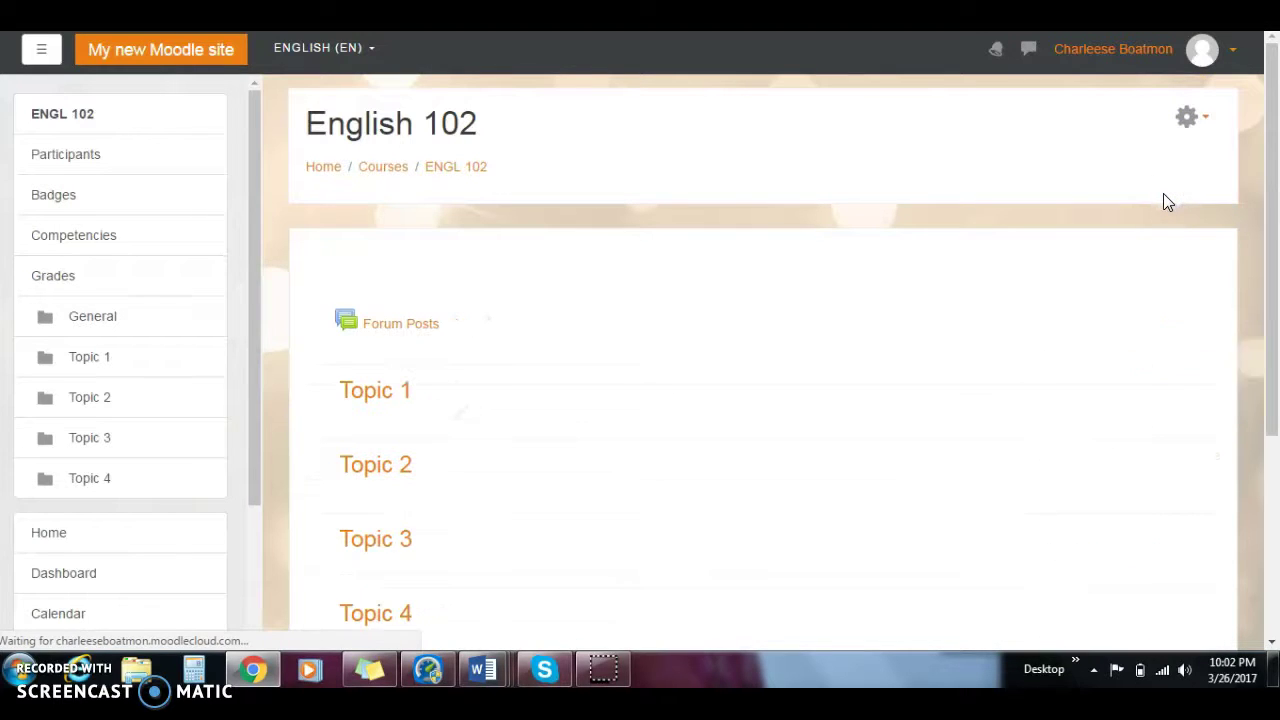
drag(1276, 125, 1249, 197)
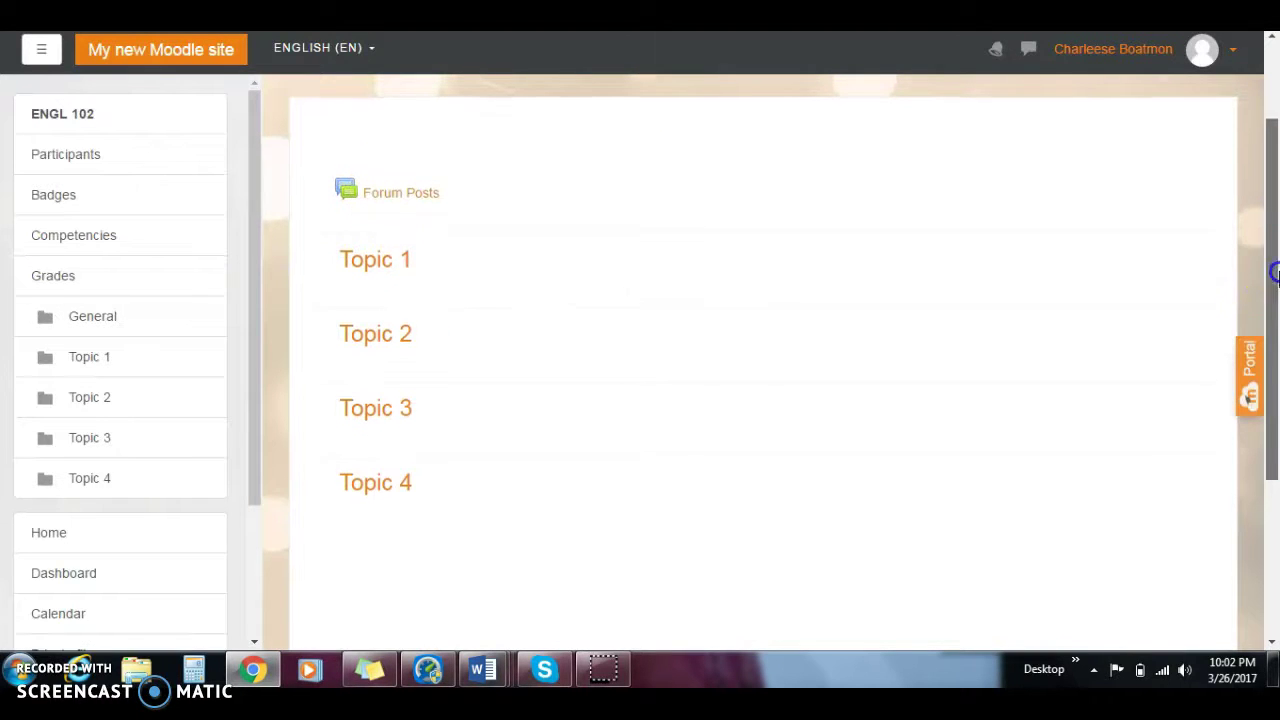
drag(1271, 271, 1270, 170)
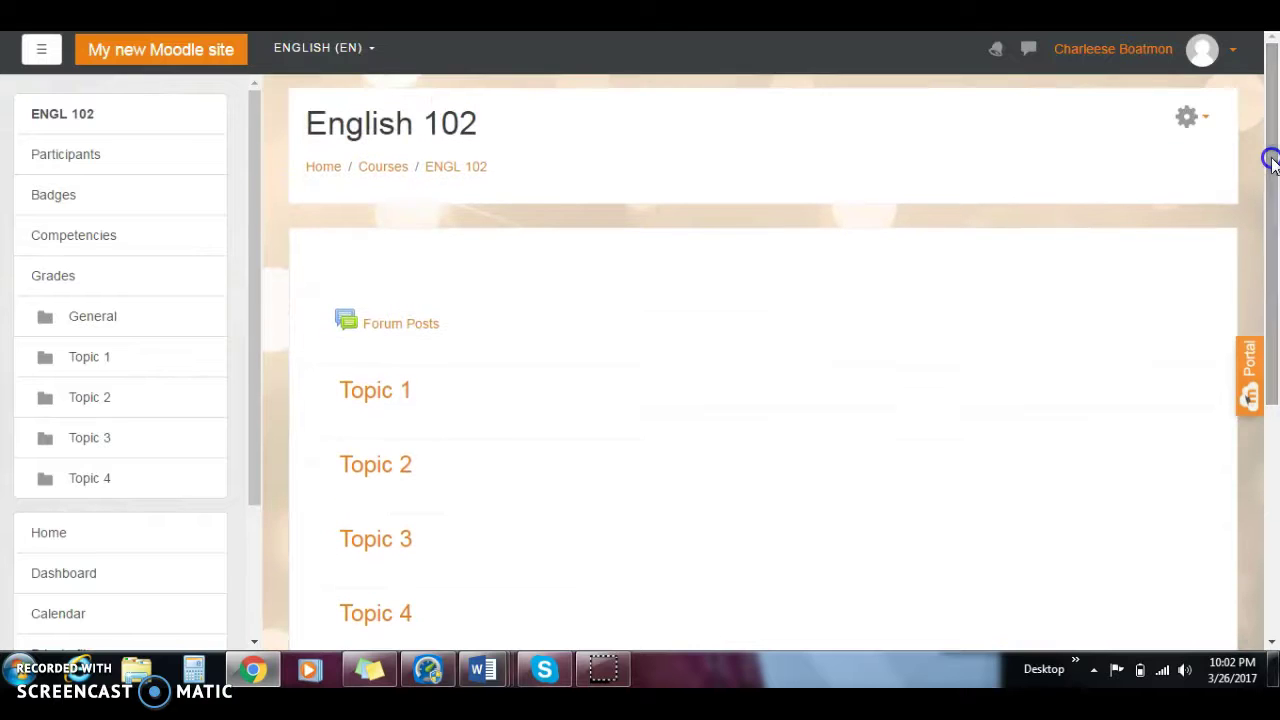